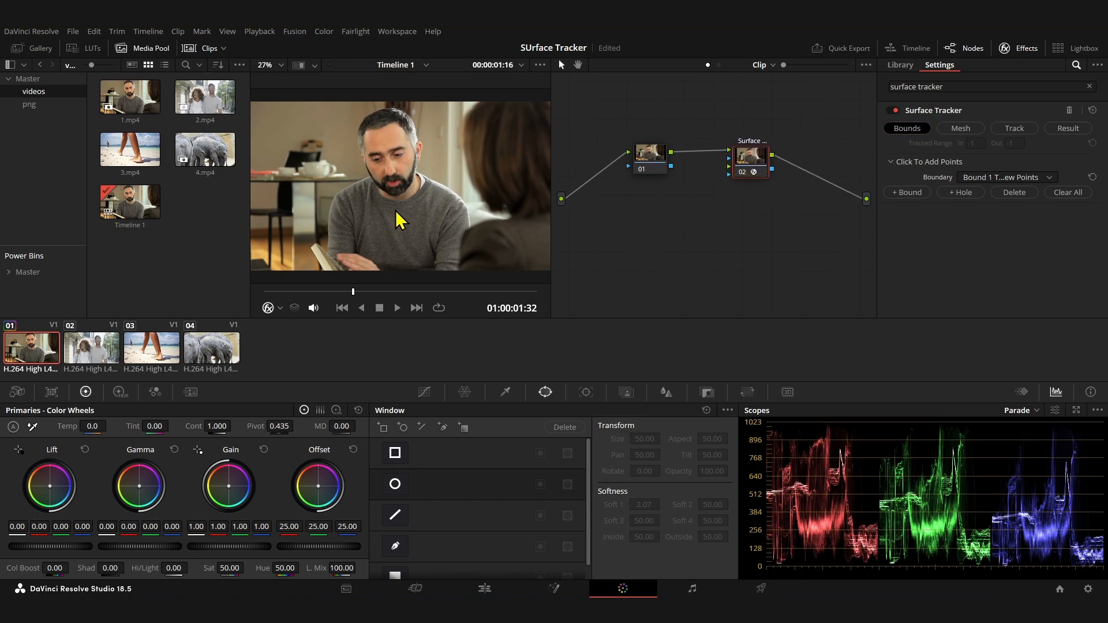
# - Draw a four-point tracking boundary across the chest of the seated man's grey sweater
pyautogui.click(367, 210)
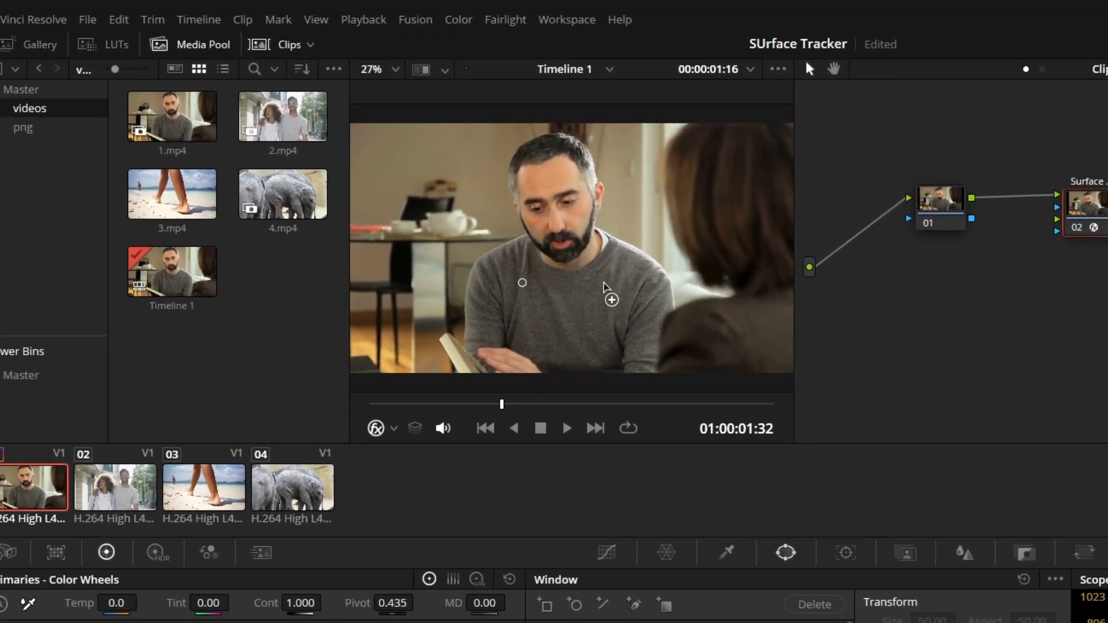
pyautogui.click(605, 280)
pyautogui.click(607, 342)
pyautogui.click(525, 341)
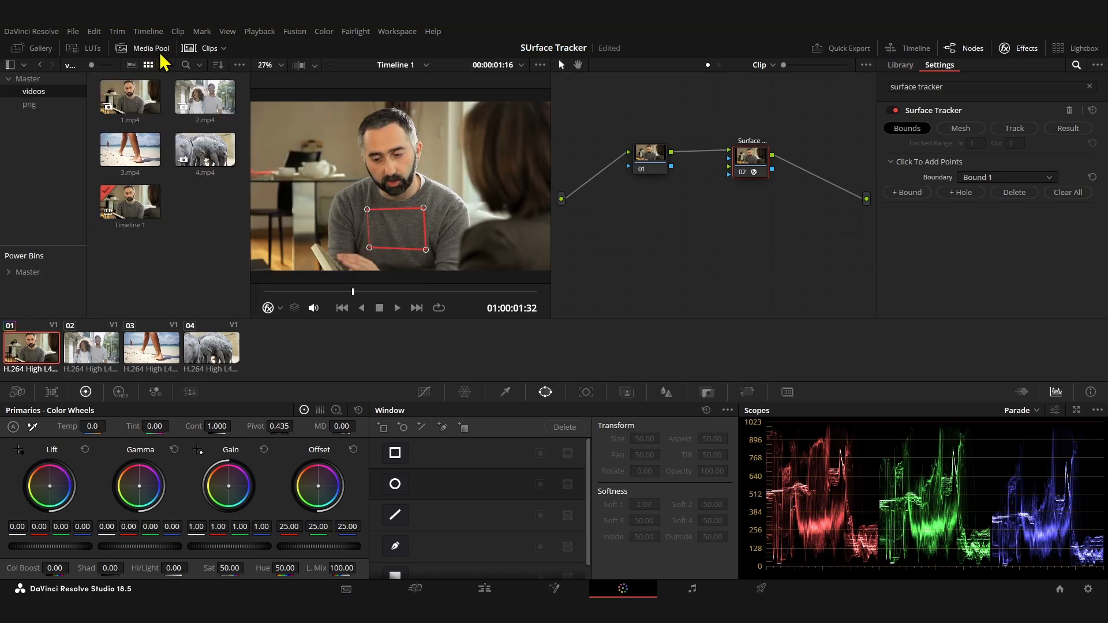
# - Add the DaVinci Resolve logo from the png bin to the node graph and connect its image and alpha outputs to the Surface Tracker node
pyautogui.click(38, 104)
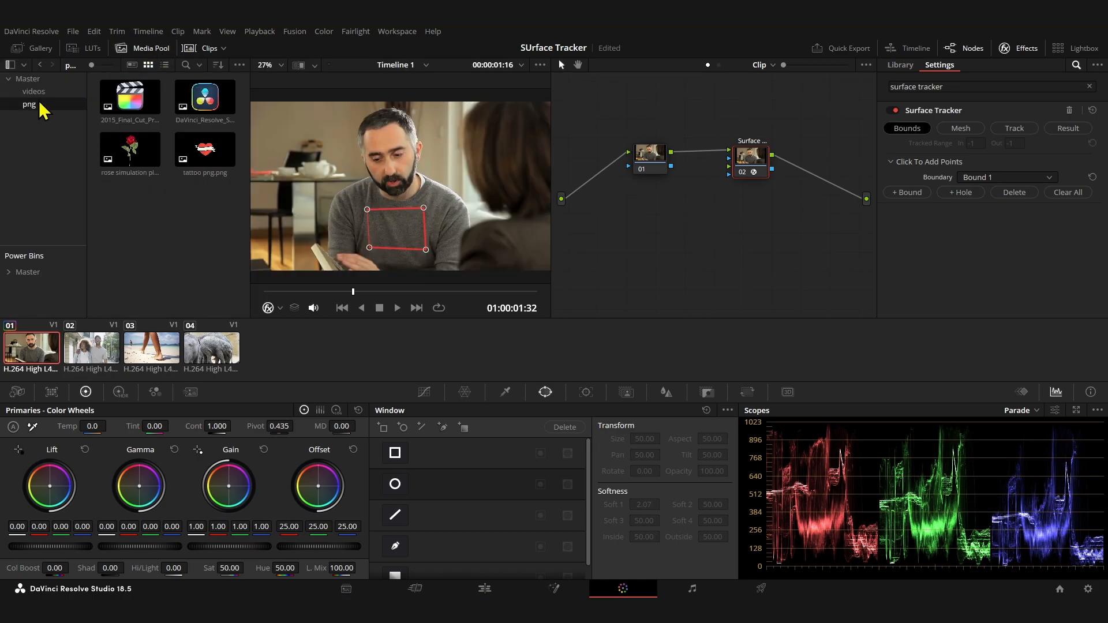
pyautogui.moveTo(198, 97); pyautogui.dragTo(631, 242)
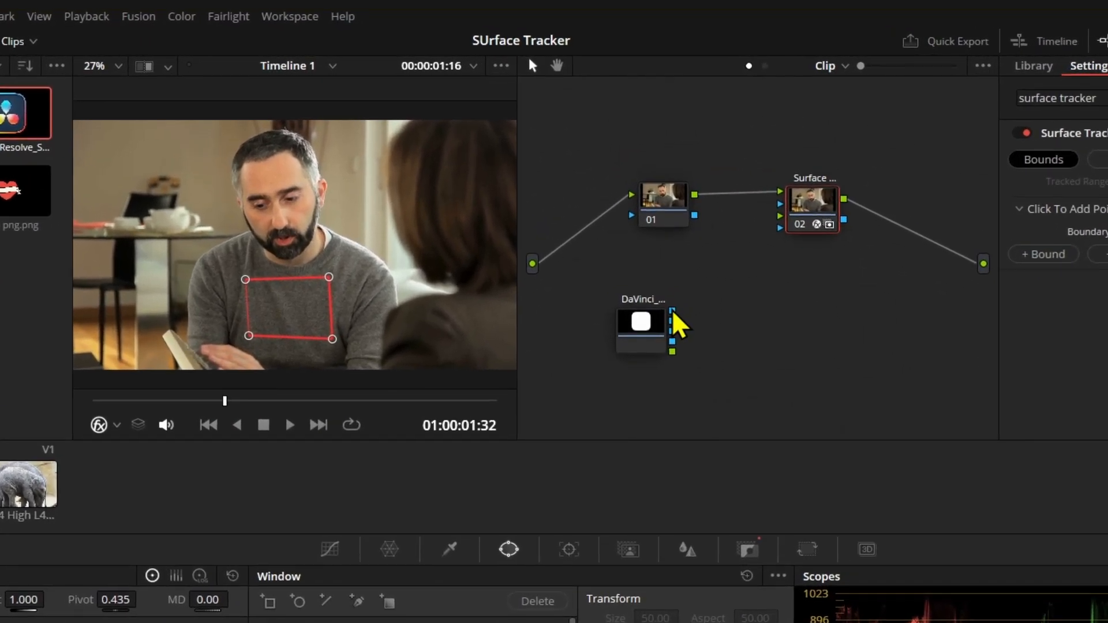
pyautogui.moveTo(674, 312); pyautogui.dragTo(779, 227)
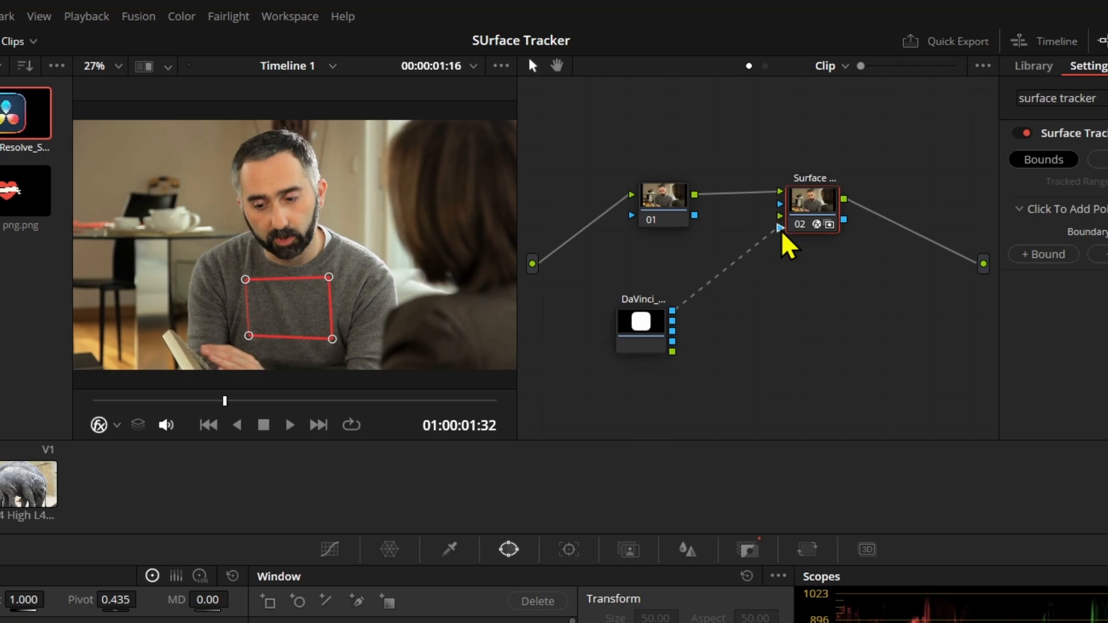
pyautogui.moveTo(672, 352); pyautogui.dragTo(781, 217)
# - Generate the sweater mesh with a raised point number limit and track it forwards from the clip's first frame
pyautogui.click(961, 127)
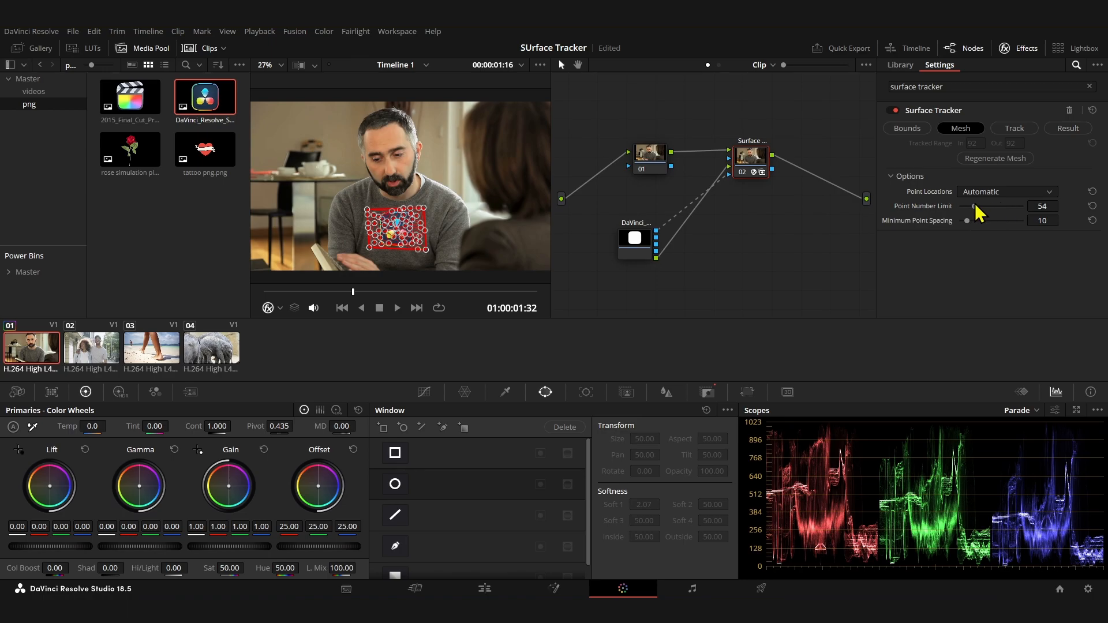
pyautogui.moveTo(978, 206); pyautogui.dragTo(979, 206)
pyautogui.click(1016, 130)
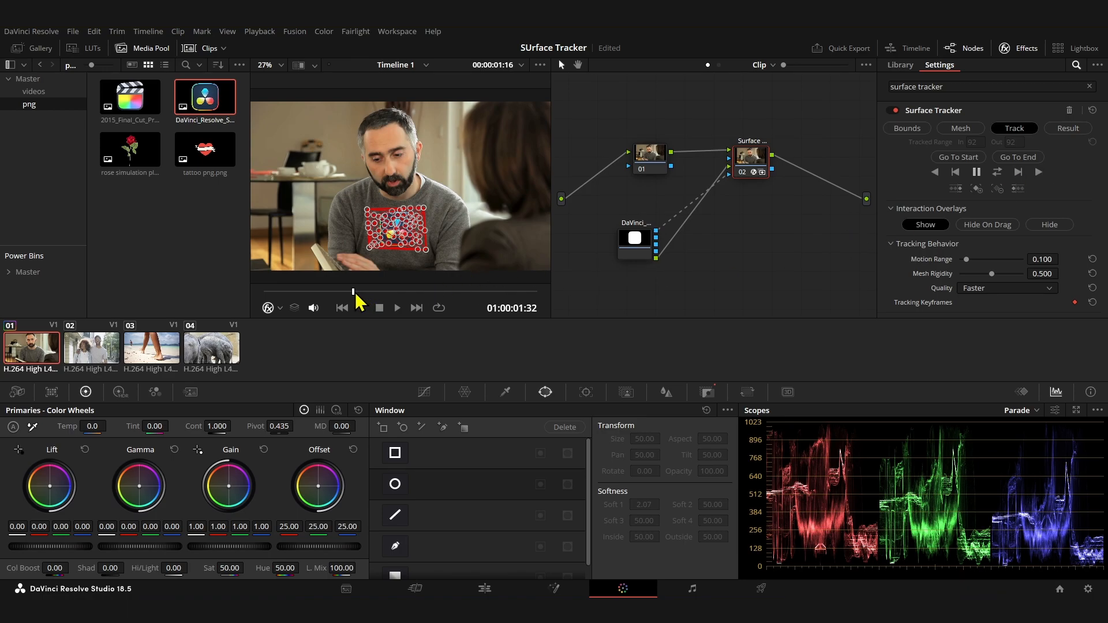
pyautogui.click(342, 307)
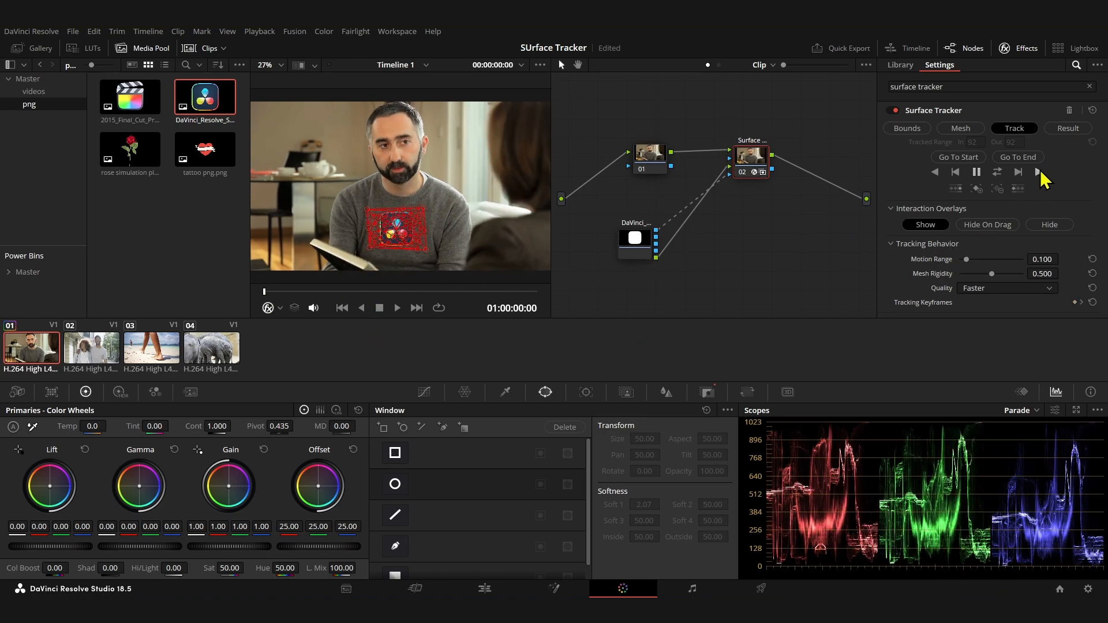
pyautogui.click(1039, 171)
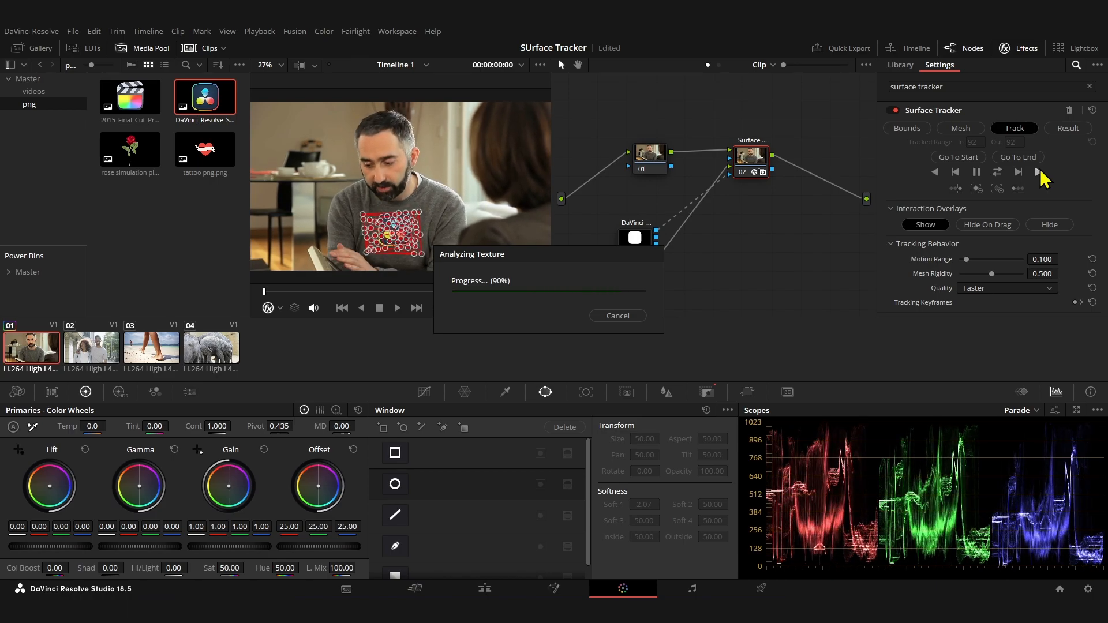
# - Set the Surface Tracker's composite type to Softlight for the logo on the sweater
pyautogui.scroll(-5, 970, 214)
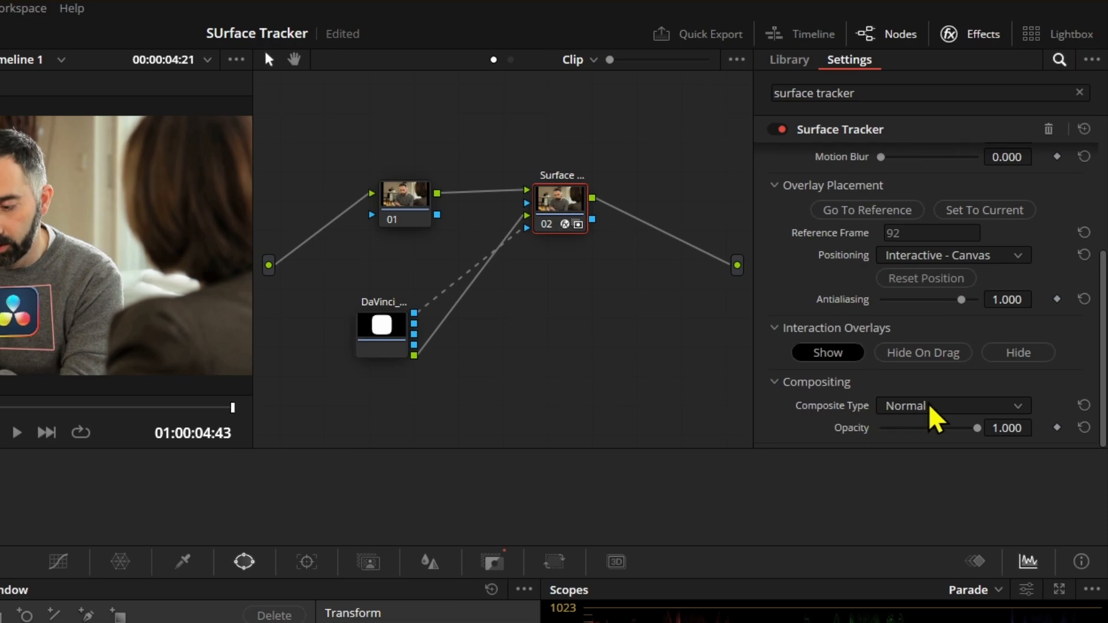
pyautogui.click(991, 289)
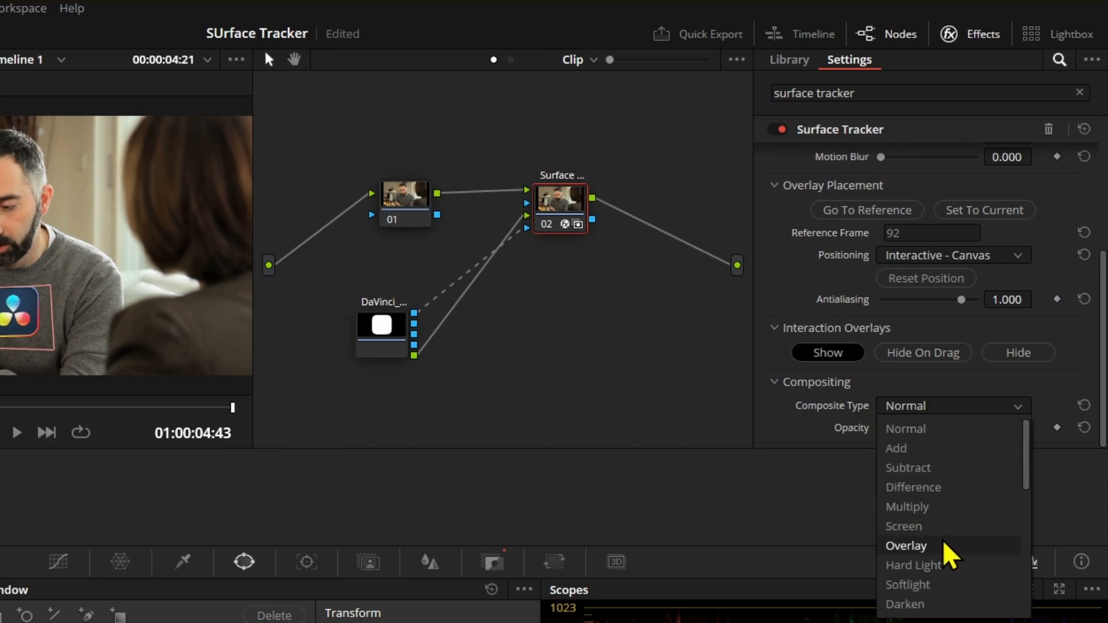
pyautogui.click(941, 583)
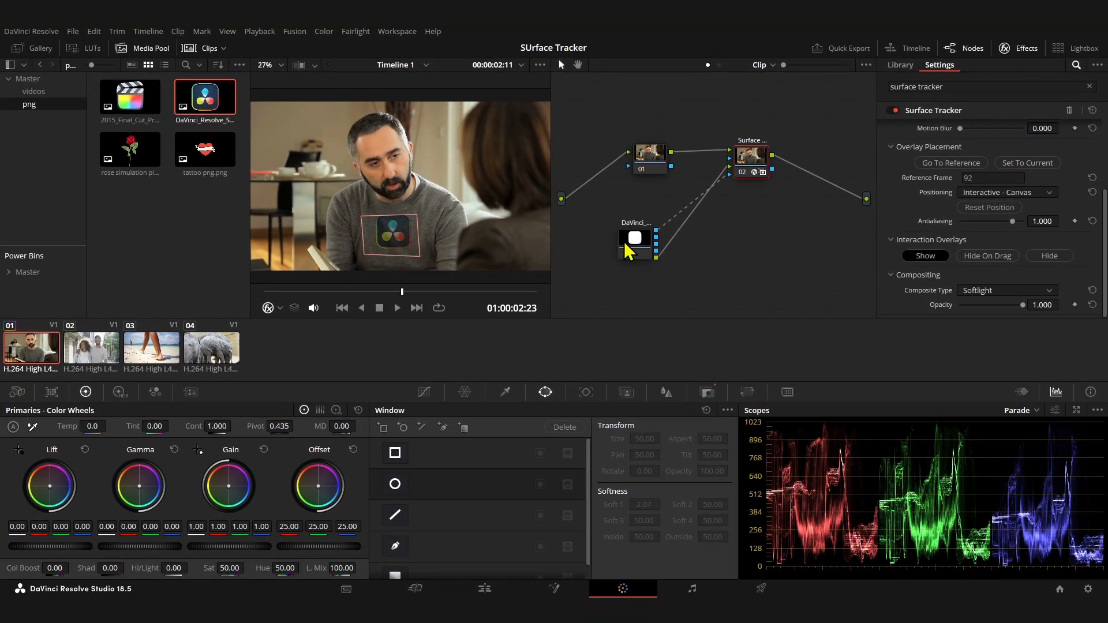
# - Go to the reference frame and adjust the edges of the logo overlay on the sweater
pyautogui.click(951, 162)
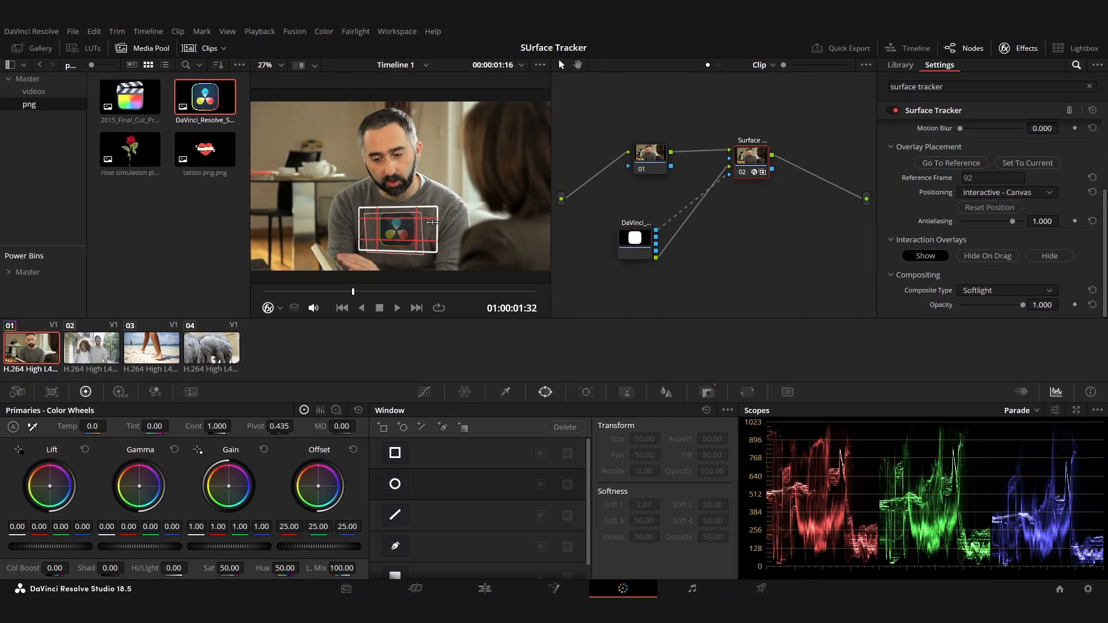
pyautogui.moveTo(413, 211); pyautogui.dragTo(427, 215)
pyautogui.moveTo(405, 252); pyautogui.dragTo(405, 256)
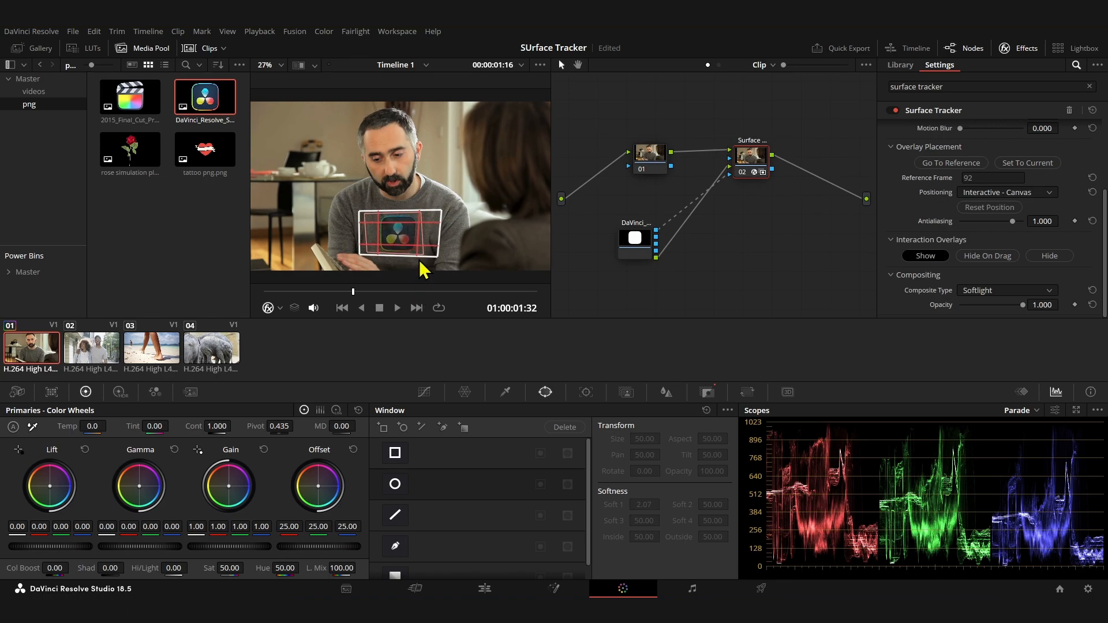
# - Review the tracked sweater logo full screen on the Edit page
pyautogui.click(484, 589)
pyautogui.moveTo(163, 385); pyautogui.dragTo(116, 386)
pyautogui.hotkey('ctrl', 'f')
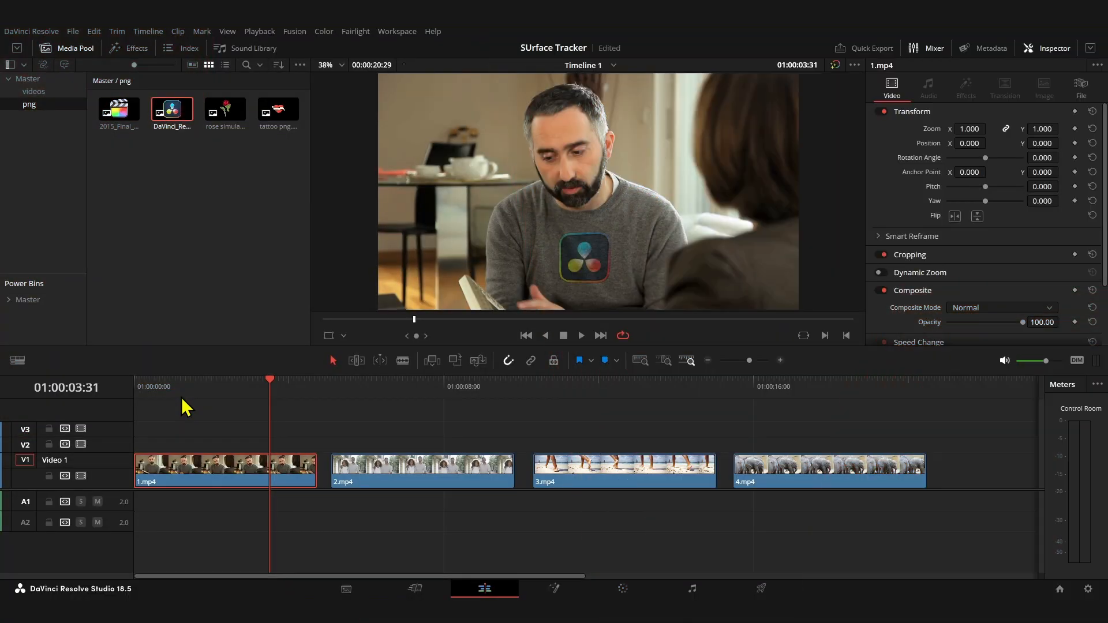
# - Go to the start of clip 2.mp4 and add a Surface Tracker node after node 01 on the Color page
pyautogui.click(396, 384)
pyautogui.click(383, 385)
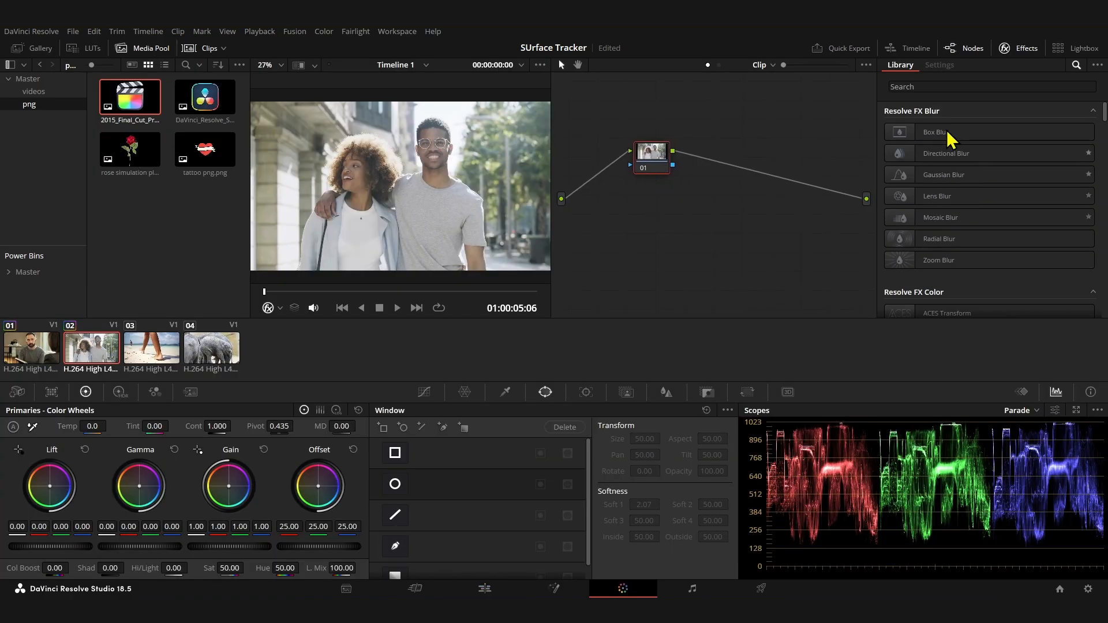
pyautogui.click(943, 83)
pyautogui.write('surface')
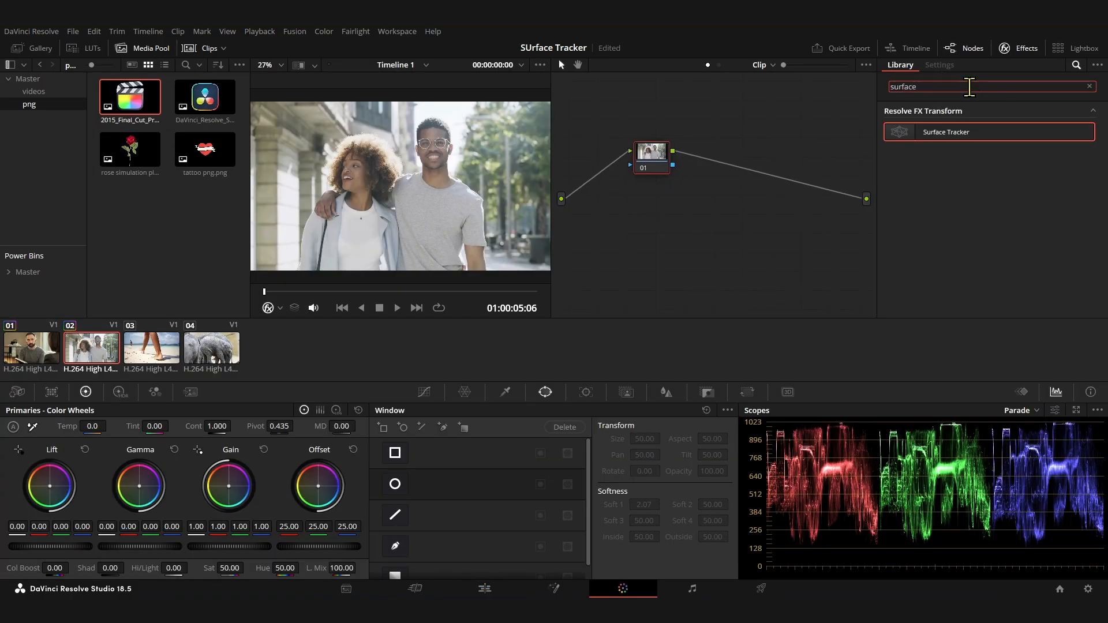
pyautogui.moveTo(947, 132); pyautogui.dragTo(741, 168)
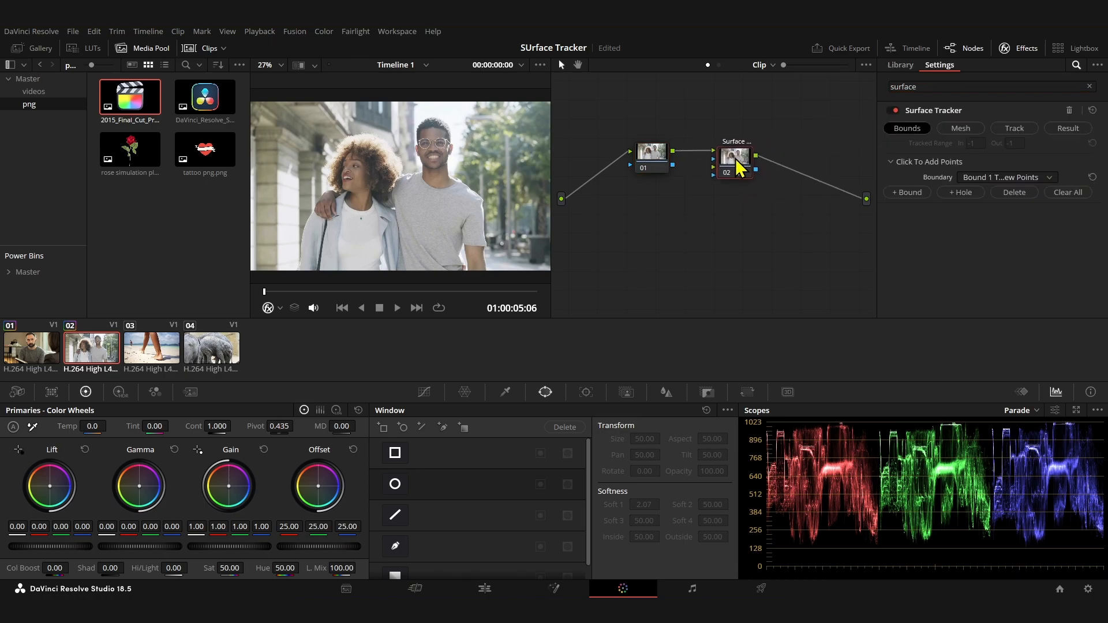
# - Draw a four-point tracking boundary on the chest of the standing man's T-shirt
pyautogui.click(455, 202)
pyautogui.click(453, 244)
pyautogui.click(409, 244)
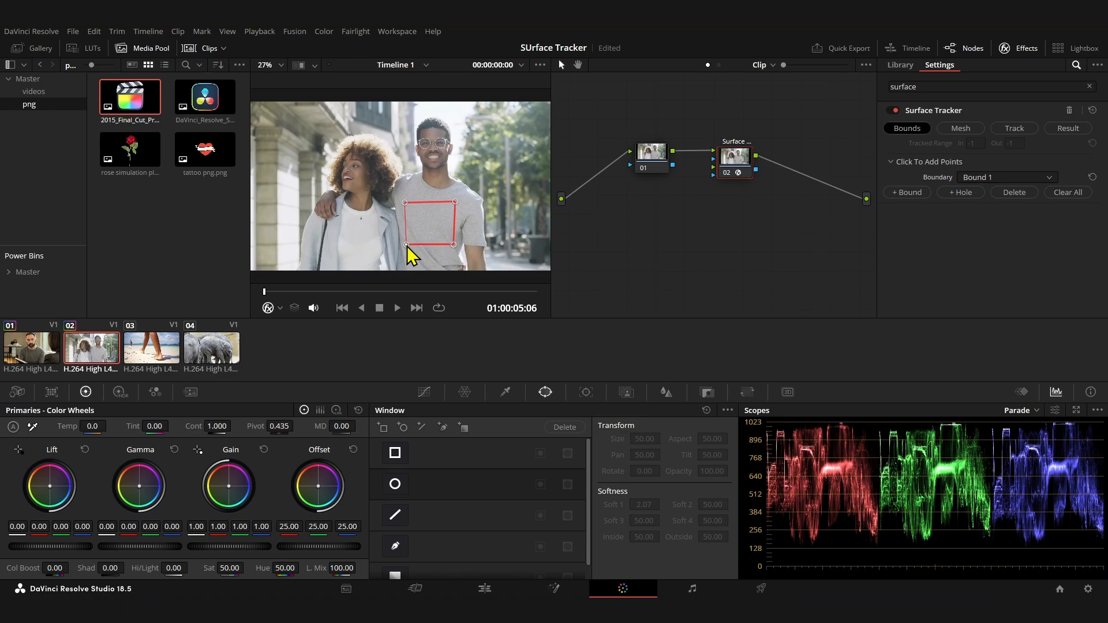
# - Add the Final Cut Pro logo image to the node graph and connect its image and alpha outputs to the Surface Tracker node
pyautogui.click(154, 50)
pyautogui.click(154, 51)
pyautogui.moveTo(144, 101); pyautogui.dragTo(714, 168)
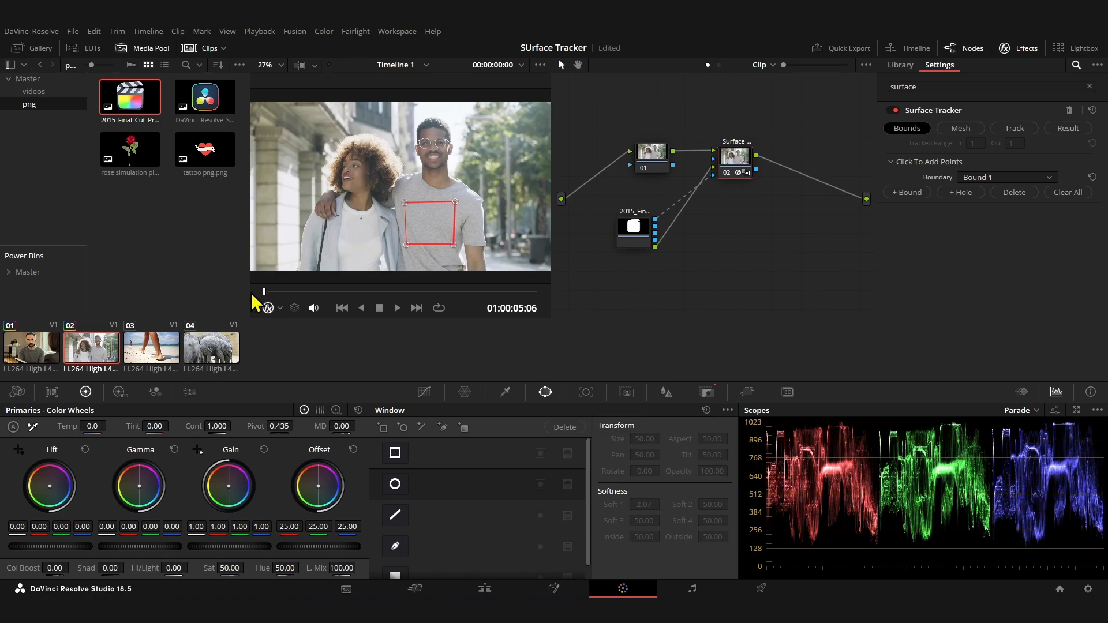
# - Generate the T-shirt's tracking mesh and track it forwards through the clip
pyautogui.click(961, 128)
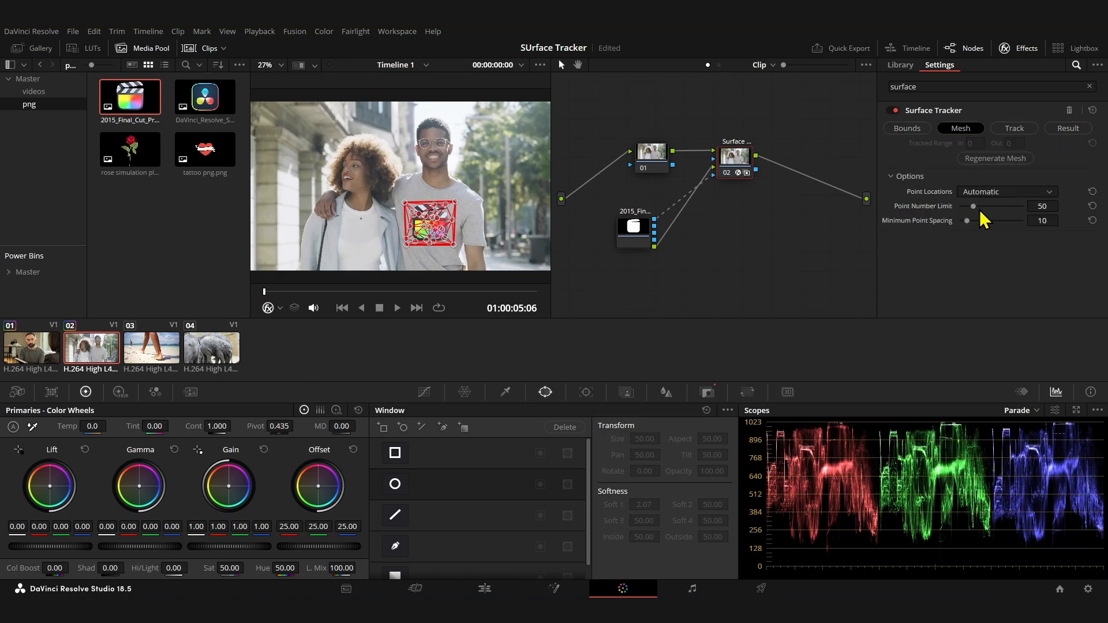
pyautogui.click(1017, 132)
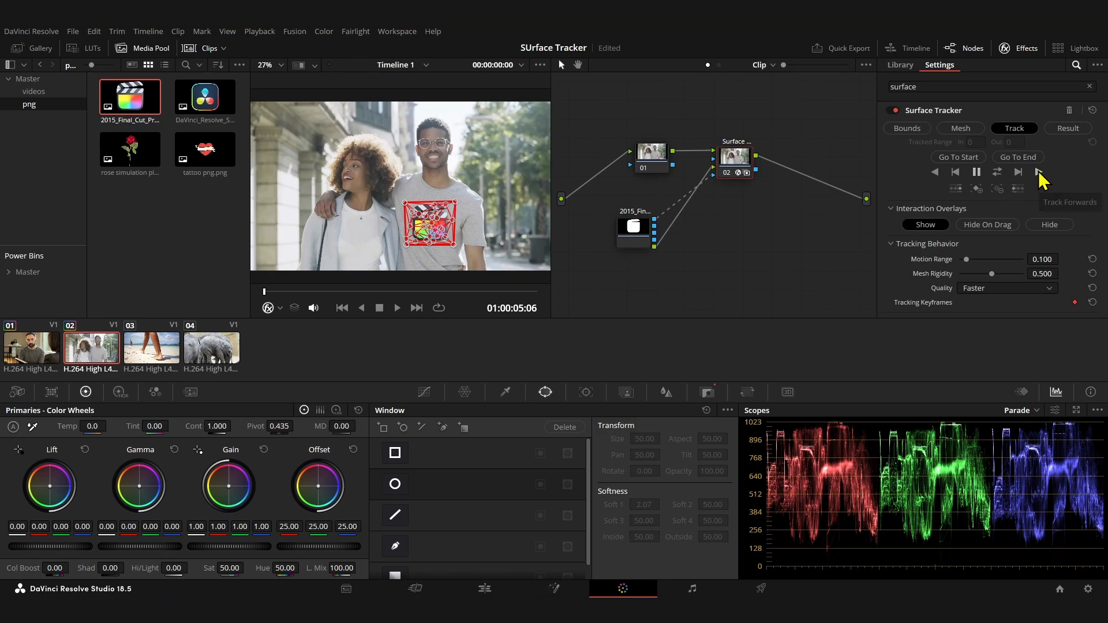
pyautogui.click(1039, 173)
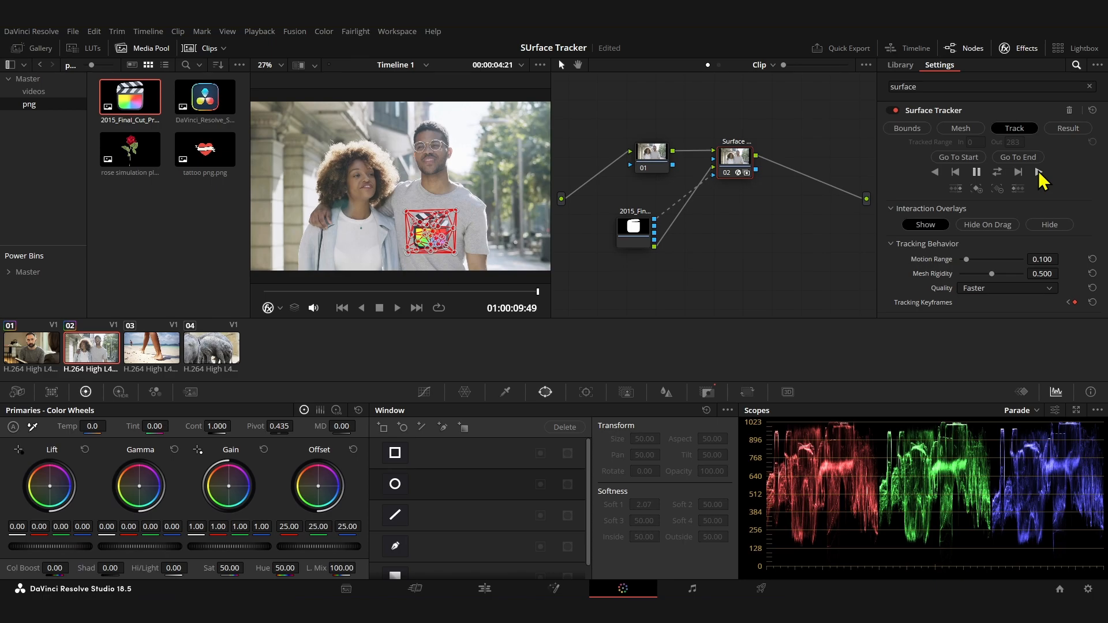
# - Set the composite type to Softlight in the result settings for the T-shirt logo
pyautogui.click(1058, 131)
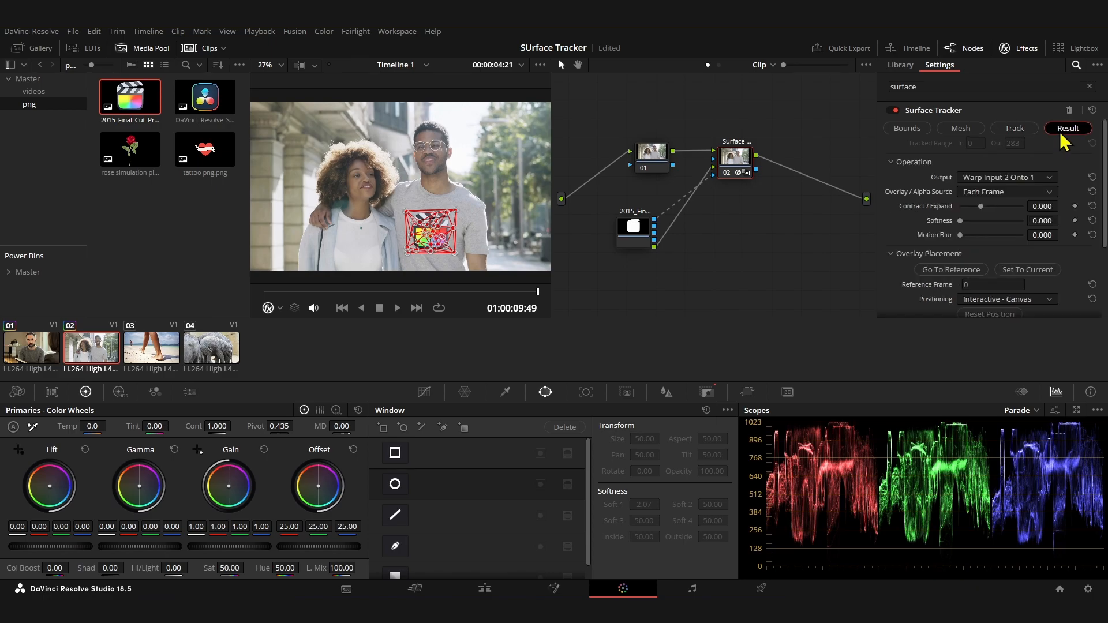
pyautogui.scroll(-3, 964, 242)
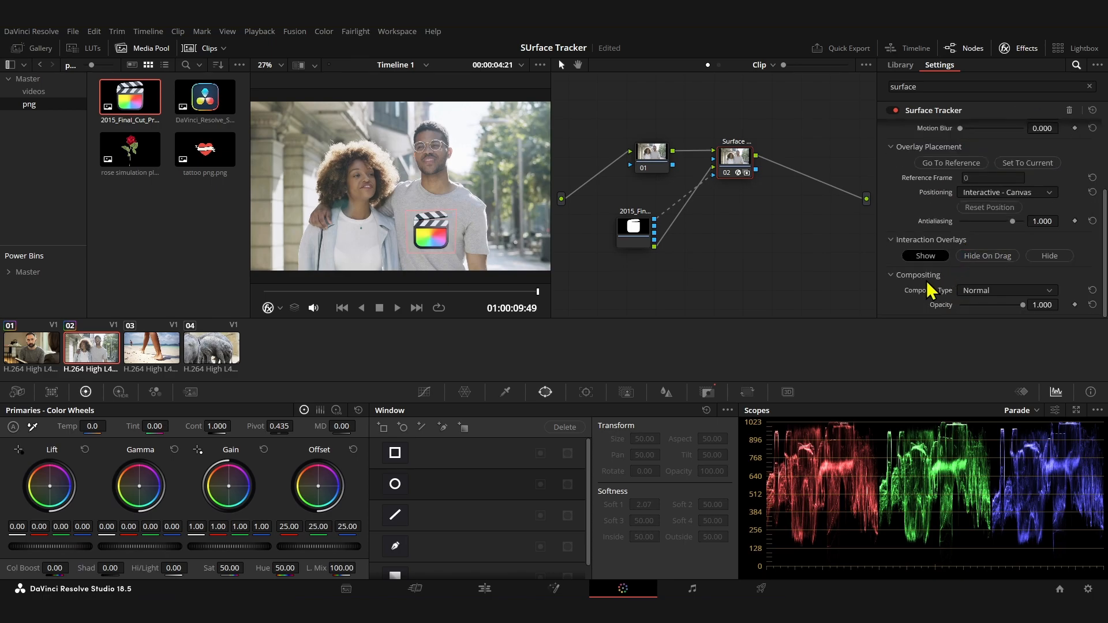
pyautogui.click(984, 291)
pyautogui.click(997, 409)
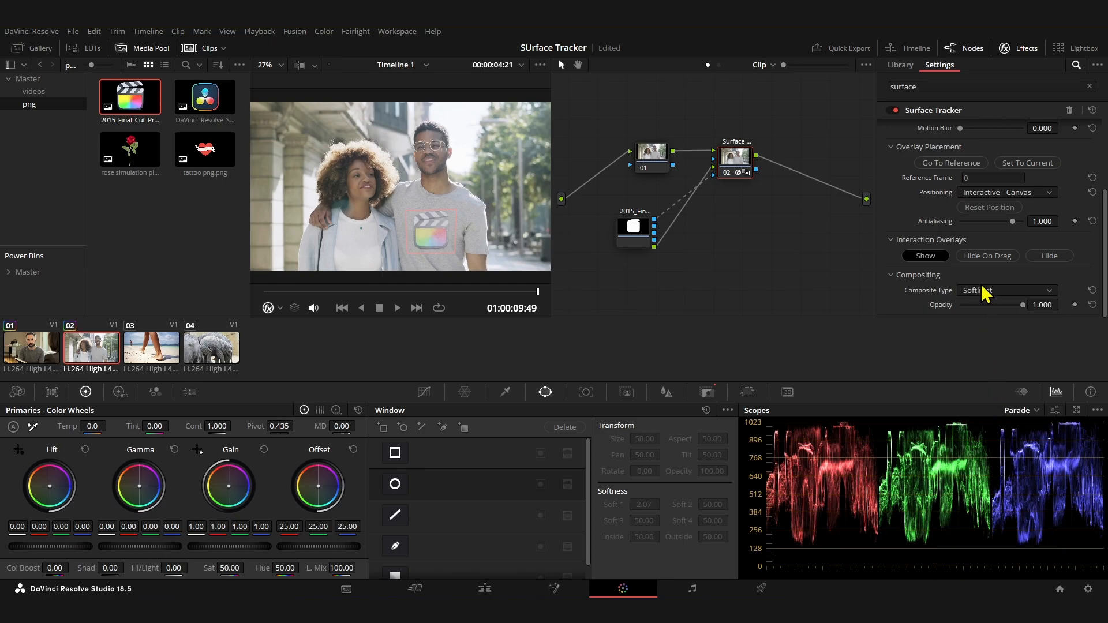
# - Add a Surface Tracker node after node 01 on the third clip and return to the clip's first frame
pyautogui.click(485, 589)
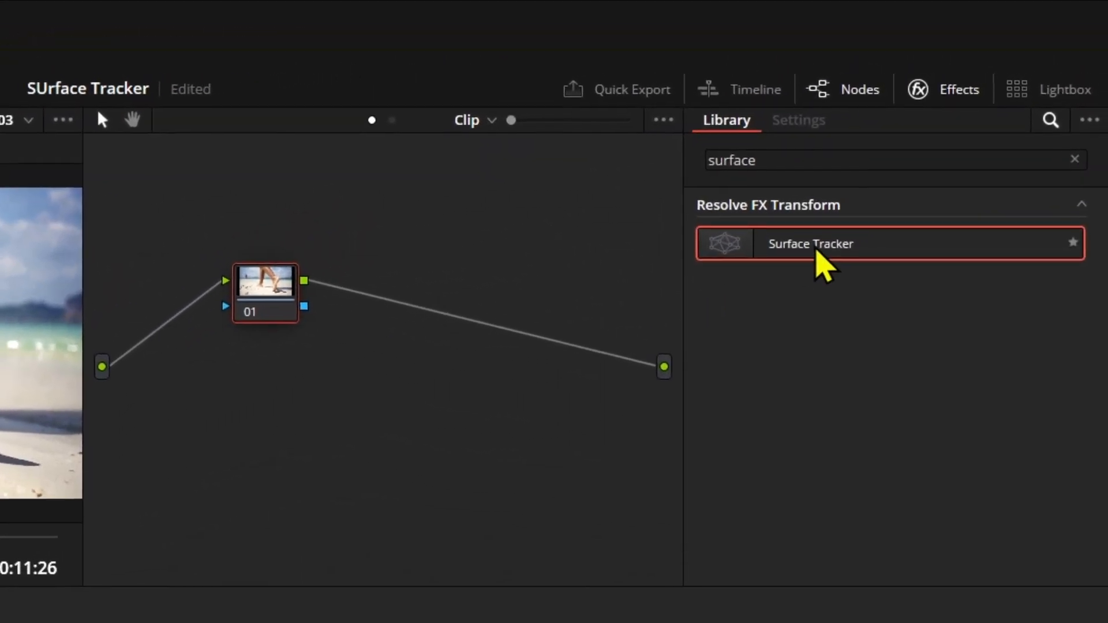
pyautogui.moveTo(933, 157); pyautogui.dragTo(707, 202)
pyautogui.moveTo(471, 318); pyautogui.dragTo(456, 281)
pyautogui.moveTo(331, 293); pyautogui.dragTo(212, 293)
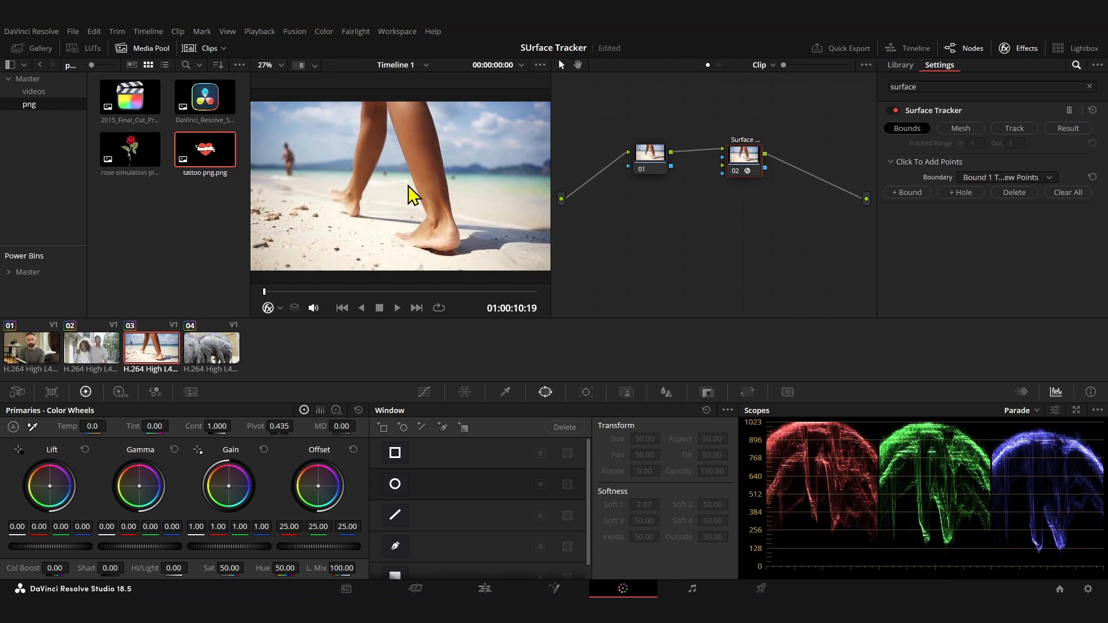
# - Draw a four-point tracking boundary on the walking person's front lower leg, above the ankle
pyautogui.click(437, 172)
pyautogui.click(442, 195)
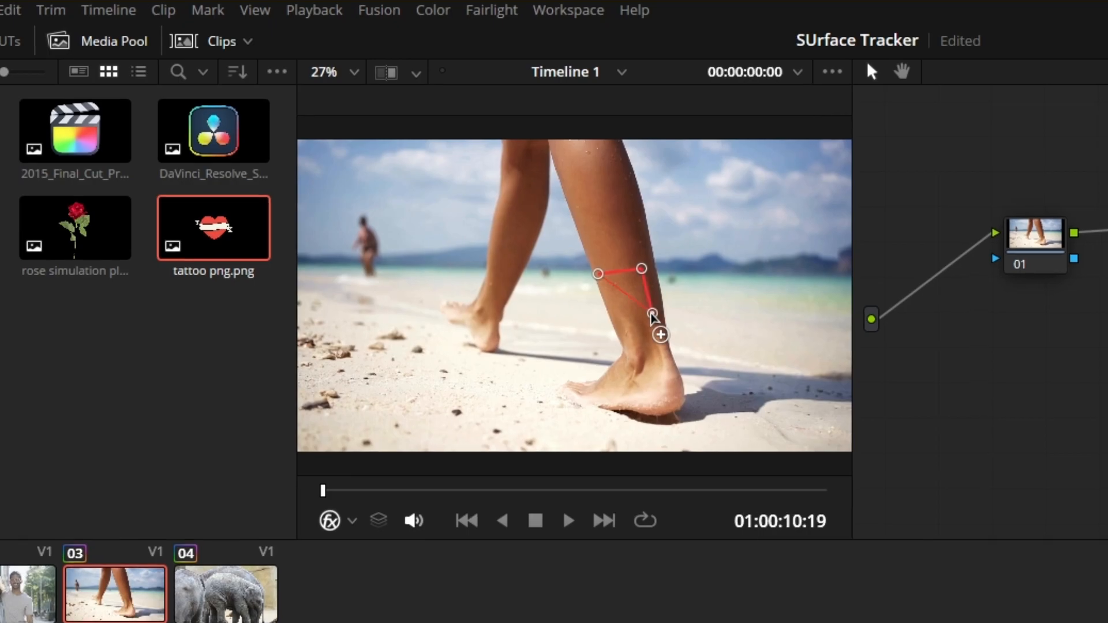
pyautogui.click(615, 322)
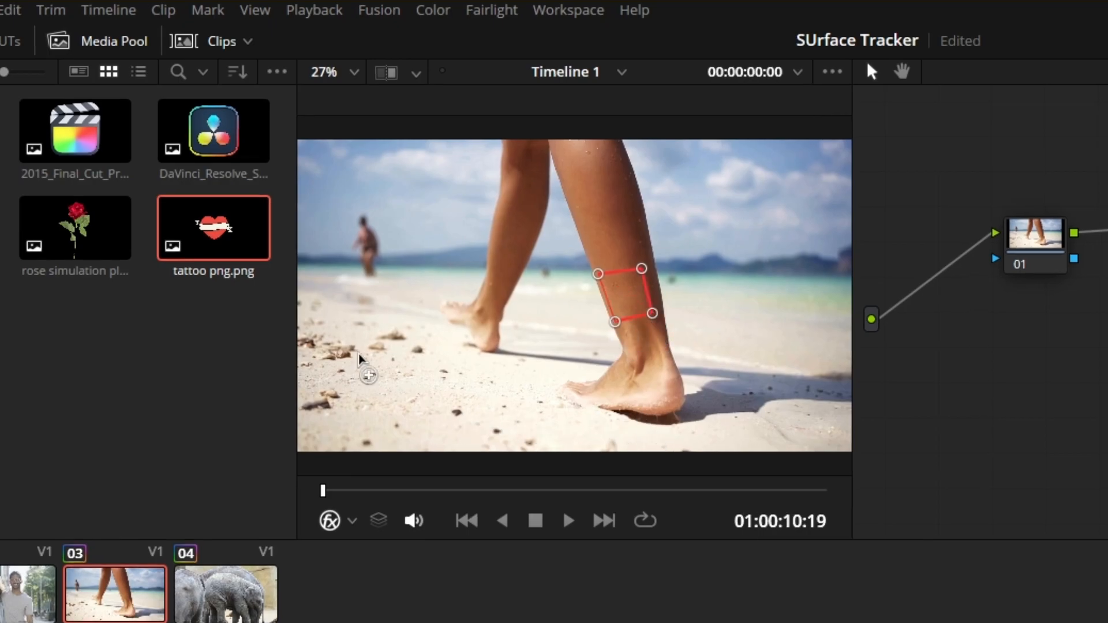
# - Add tattoo png.png to the node graph, connect its image and alpha outputs to the Surface Tracker, and place its node below node 01
pyautogui.moveTo(202, 248); pyautogui.dragTo(1090, 357)
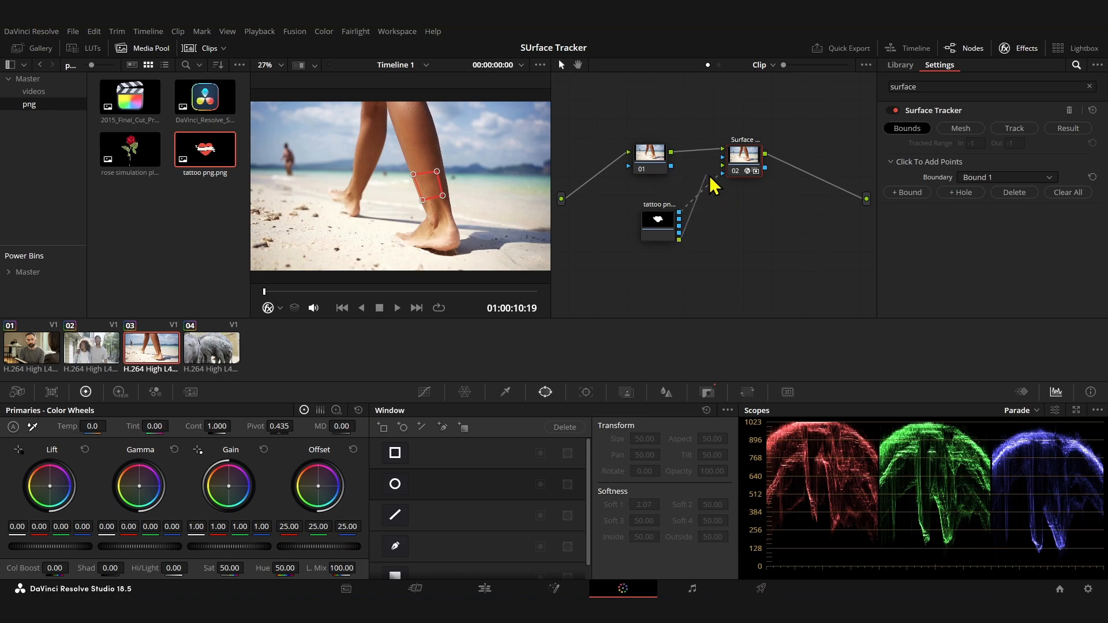
pyautogui.moveTo(662, 229); pyautogui.dragTo(649, 224)
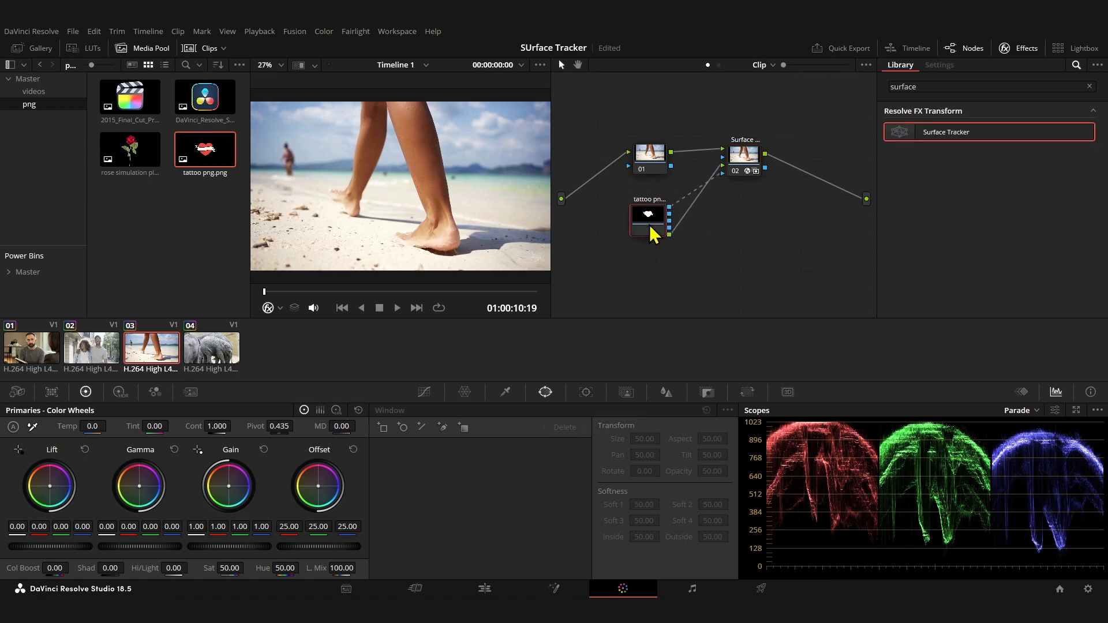
pyautogui.click(693, 238)
# - Generate the tracking mesh for the leg area and set the tracking quality to Better
pyautogui.click(977, 131)
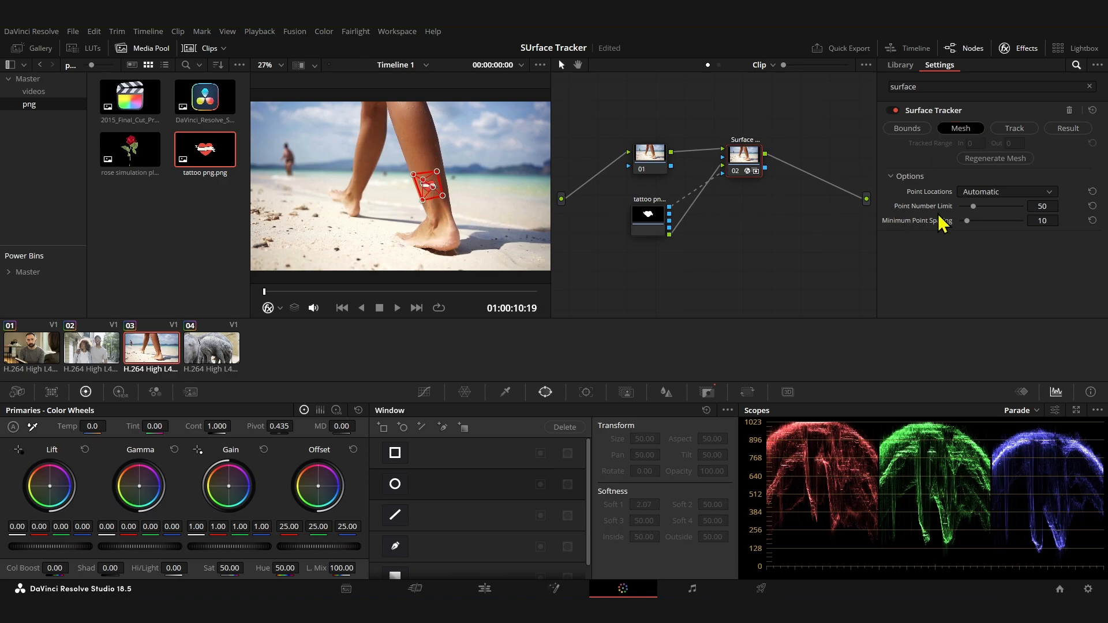
pyautogui.click(1014, 128)
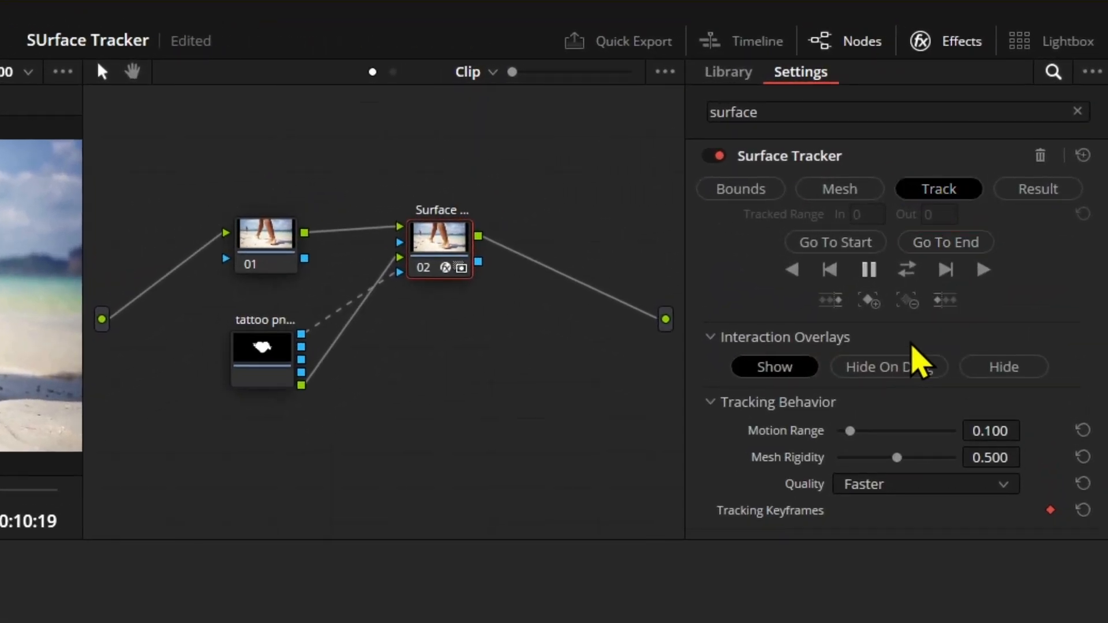
pyautogui.click(895, 487)
pyautogui.click(871, 532)
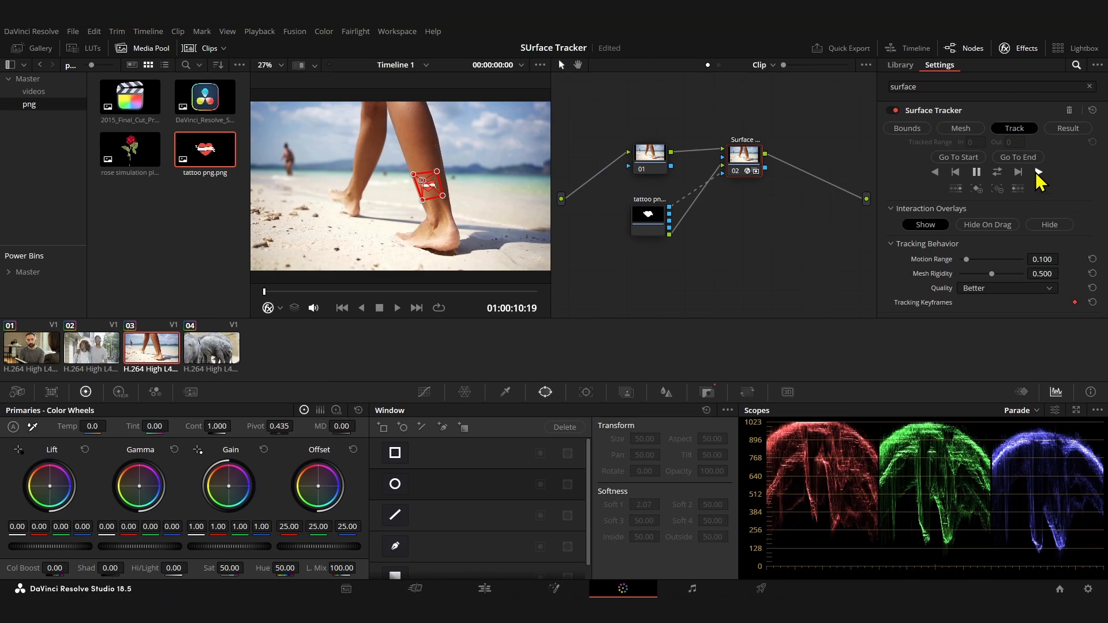
# - Track the leg mesh forward to the clip's end and fit the tattoo overlay to the lower leg on the reference frame
pyautogui.click(1038, 172)
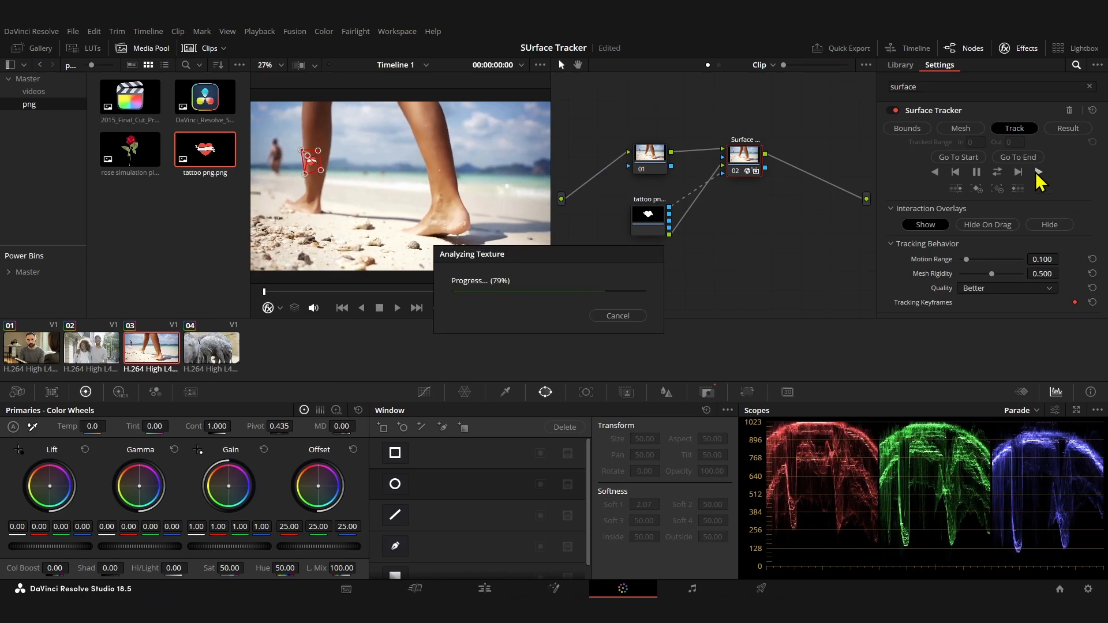
pyautogui.click(1058, 132)
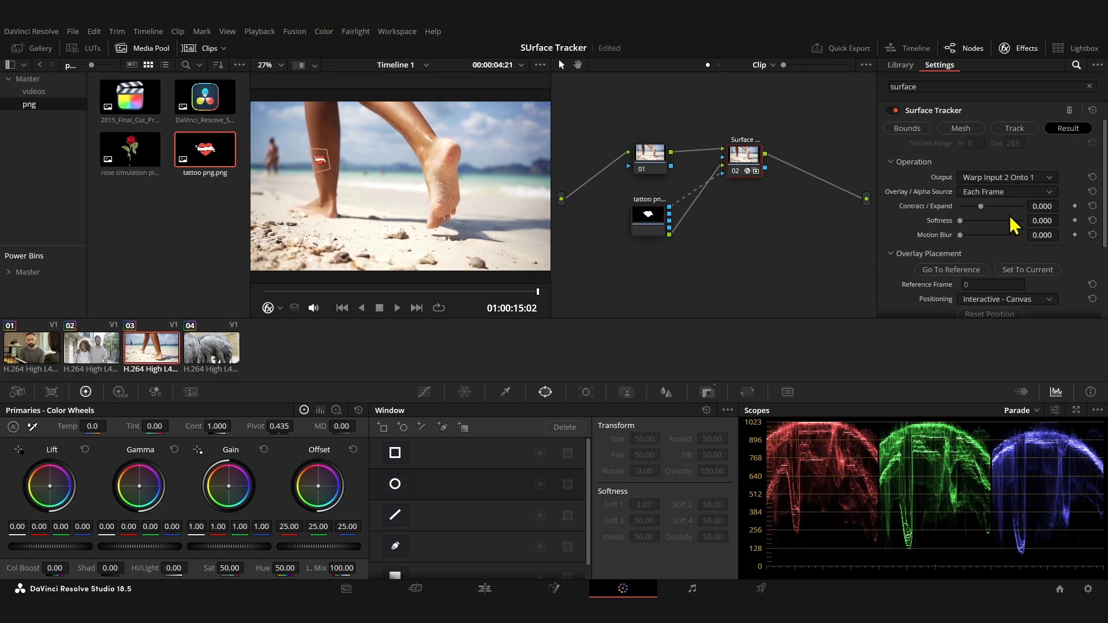
pyautogui.scroll(-4, 1004, 214)
pyautogui.click(953, 164)
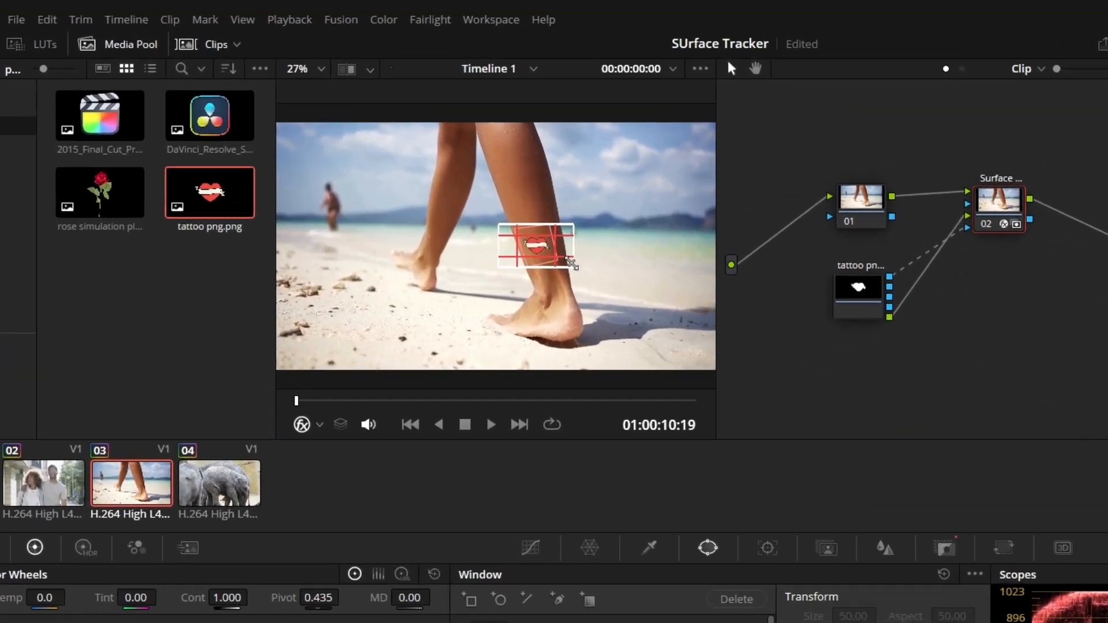
pyautogui.moveTo(454, 200); pyautogui.dragTo(467, 209)
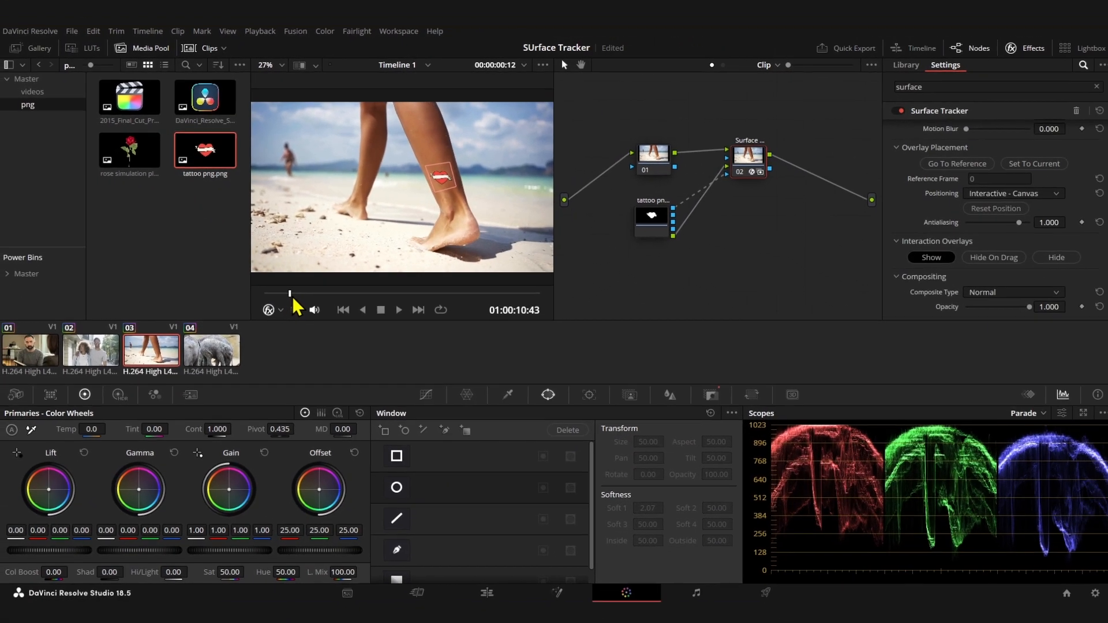
# - Set the leg tattoo's composite type to Softlight
pyautogui.click(981, 292)
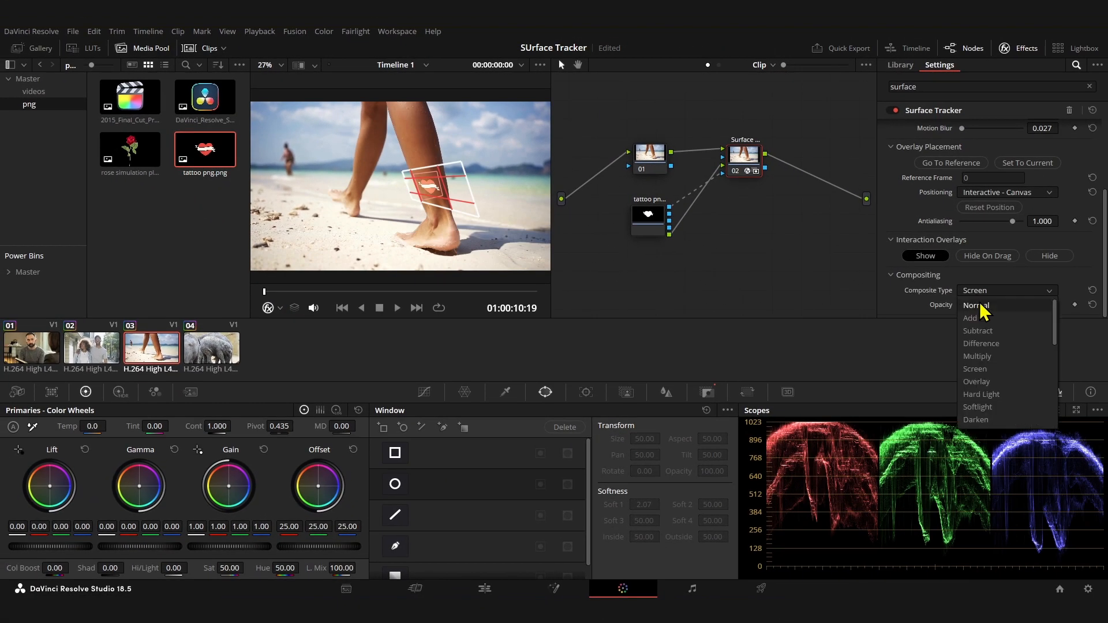
pyautogui.click(987, 406)
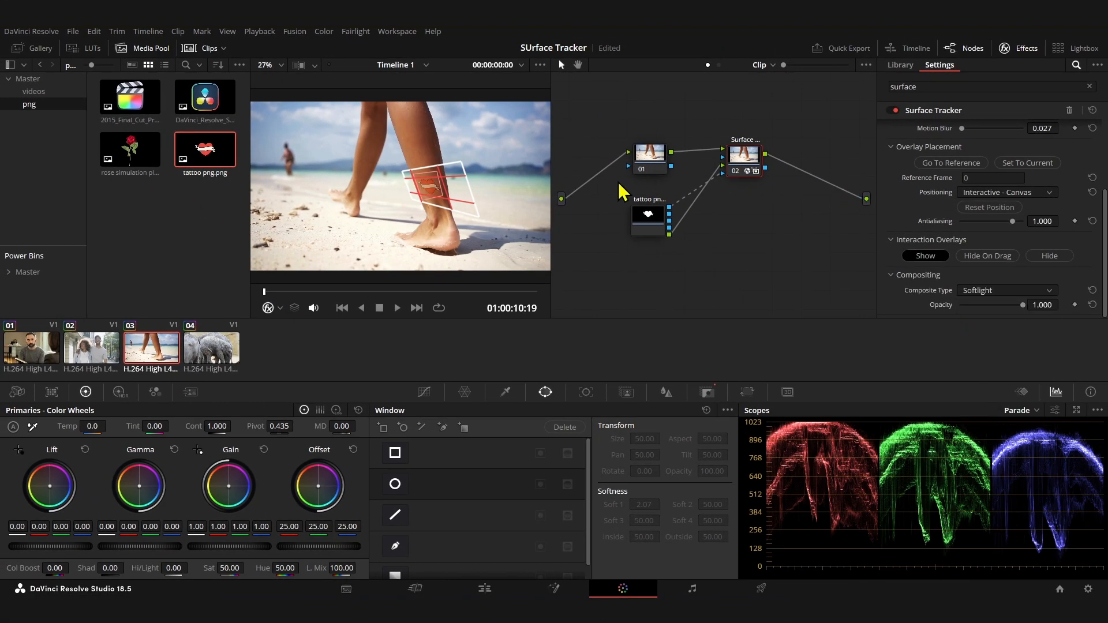
# - Move the timeline playhead to 01:00:16:25 in the elephant clip 4.mp4 and open that clip for color work
pyautogui.click(485, 590)
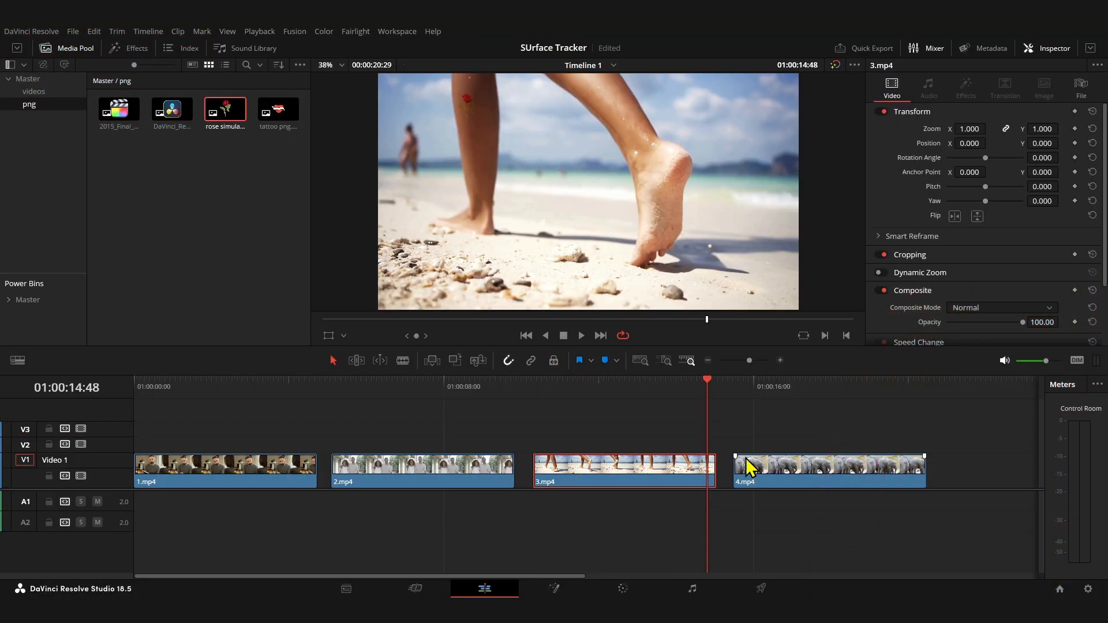
pyautogui.click(740, 395)
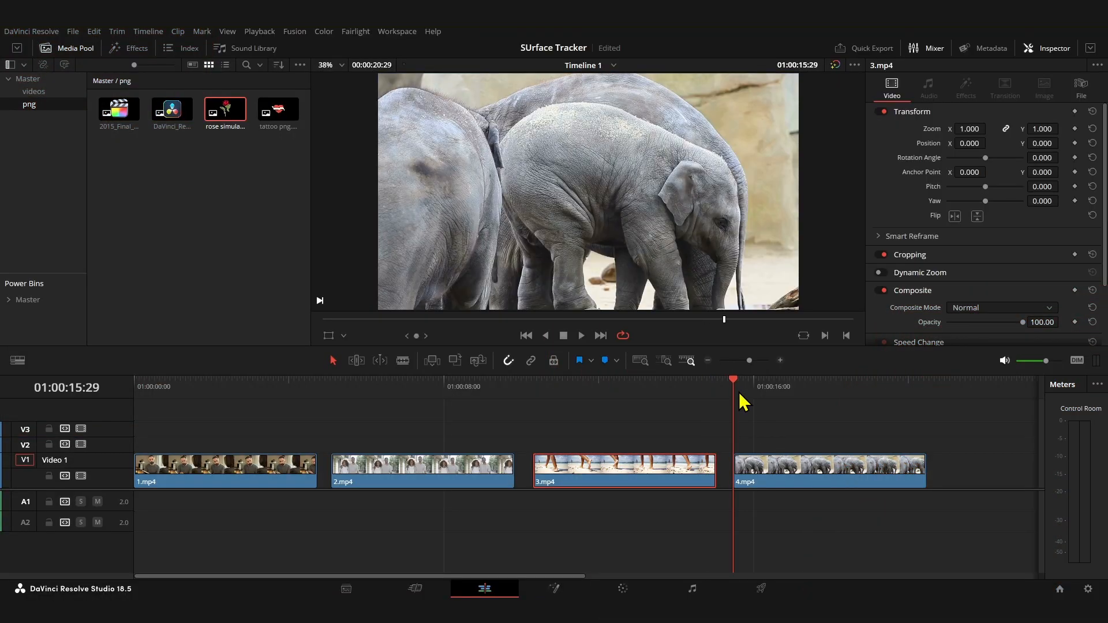
pyautogui.moveTo(754, 395)
pyautogui.mouseDown()
pyautogui.moveTo(802, 395)
pyautogui.moveTo(770, 394)
pyautogui.mouseUp()
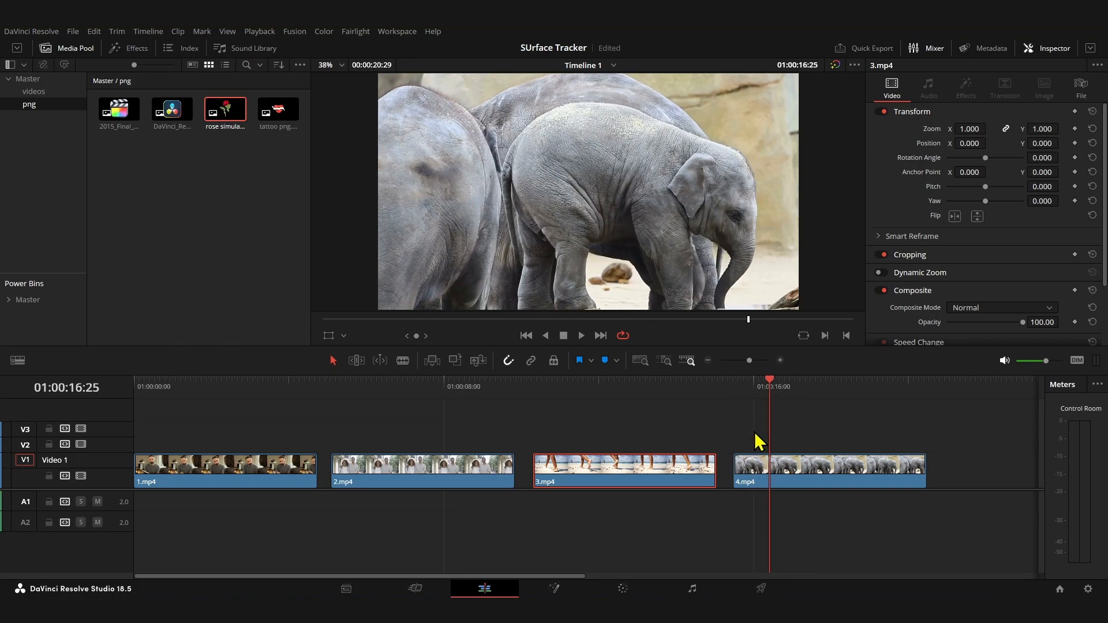
pyautogui.click(622, 590)
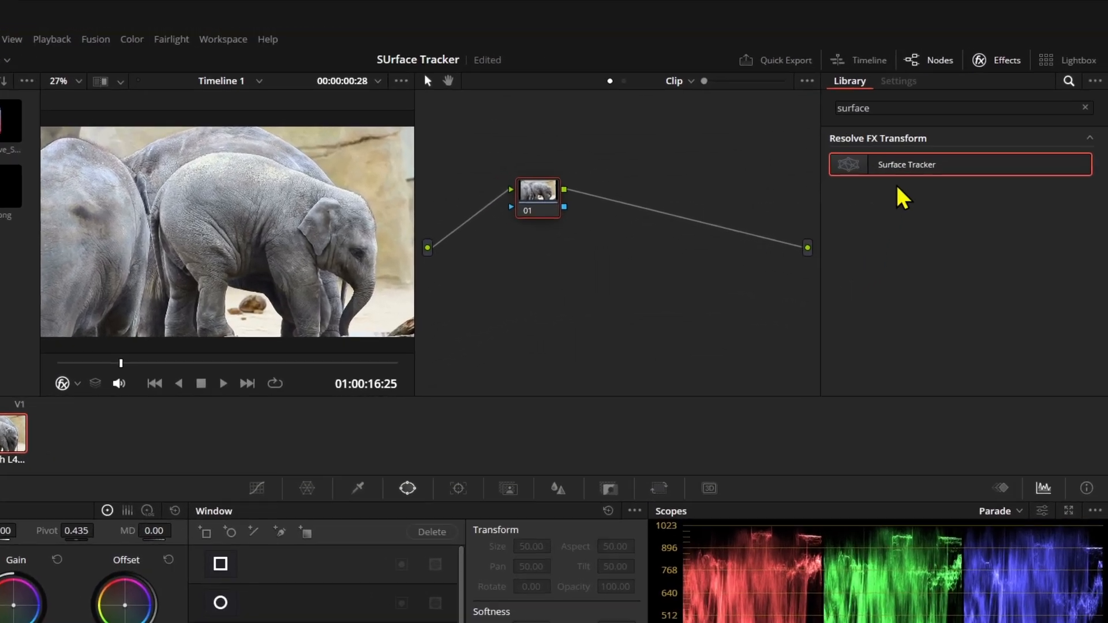
# - Add a Surface Tracker node after node 01 on the elephant clip and bring tattoo png.png into the node graph below node 01
pyautogui.moveTo(946, 132); pyautogui.dragTo(760, 185)
pyautogui.moveTo(470, 355); pyautogui.dragTo(476, 345)
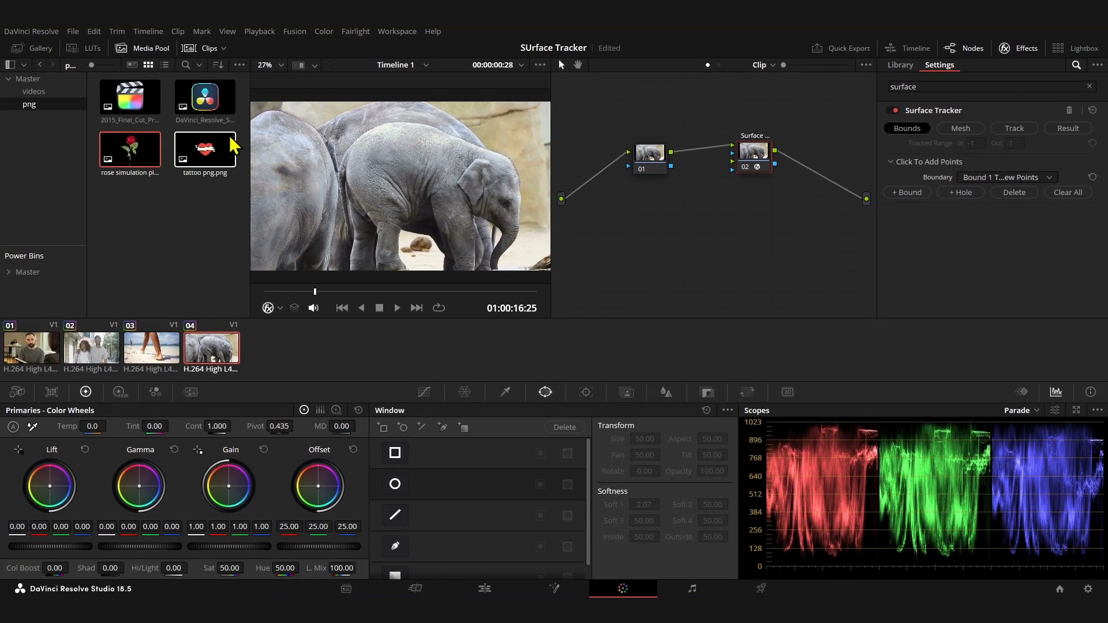
pyautogui.moveTo(214, 149); pyautogui.dragTo(658, 238)
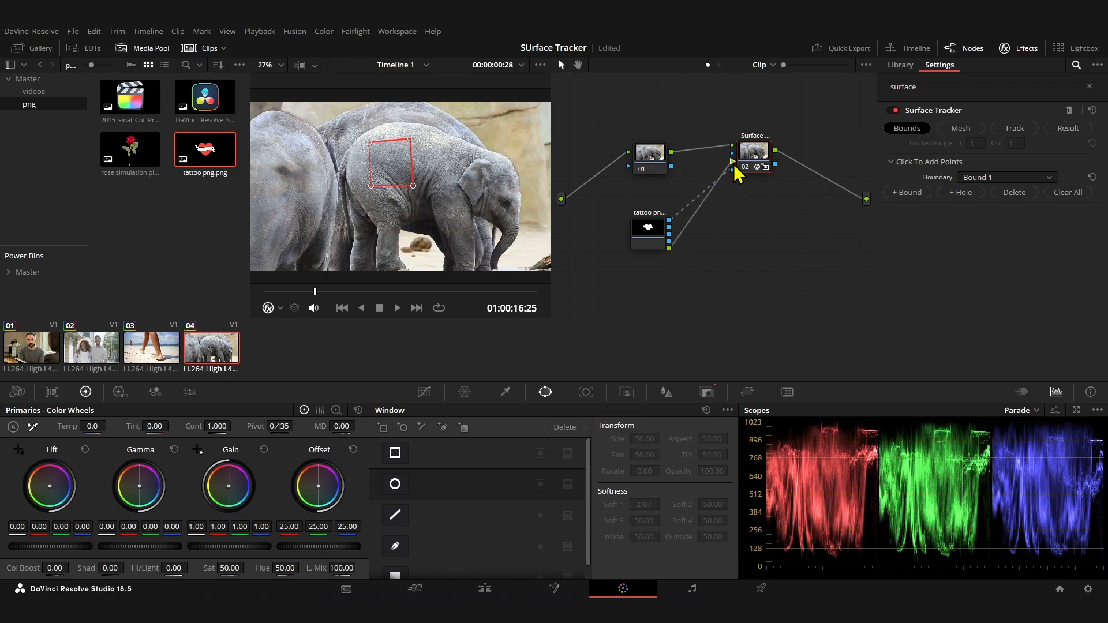
# - Generate the tracking mesh on the young elephant's flank and set the tracking quality to Better
pyautogui.click(972, 131)
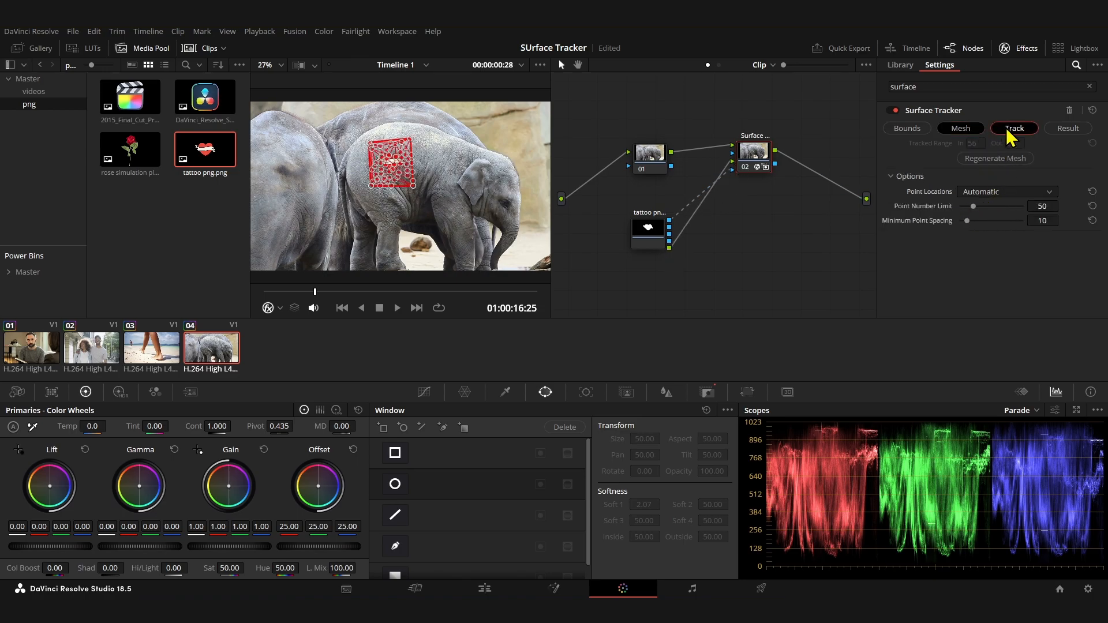
pyautogui.click(1011, 131)
pyautogui.click(980, 289)
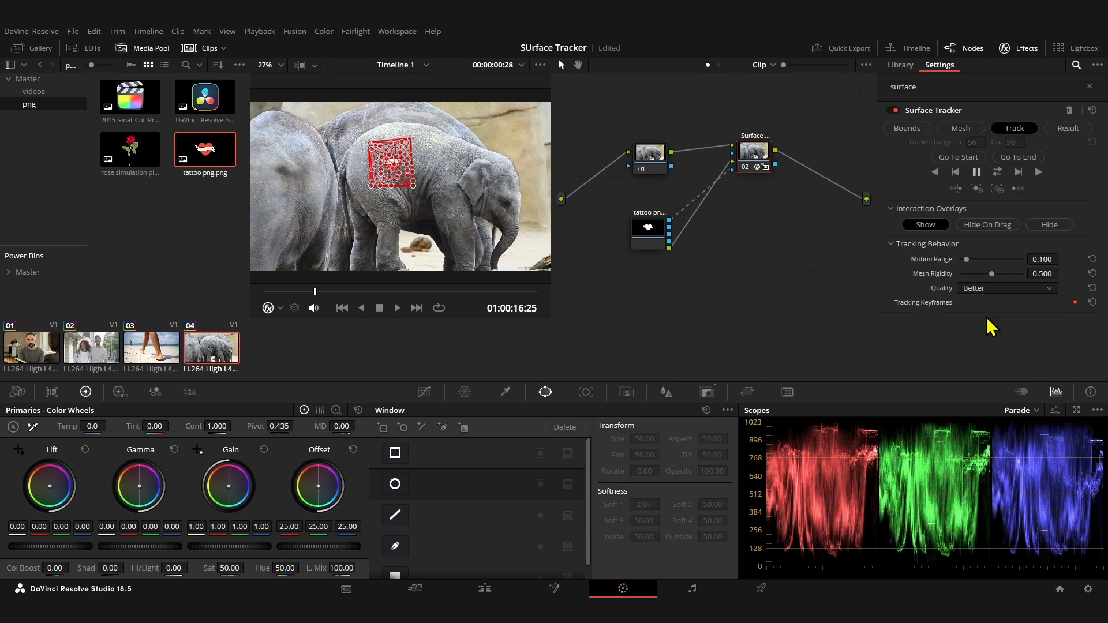
# - Adjust the corners of the heart tattoo overlay to fit the young elephant's flank
pyautogui.click(1074, 130)
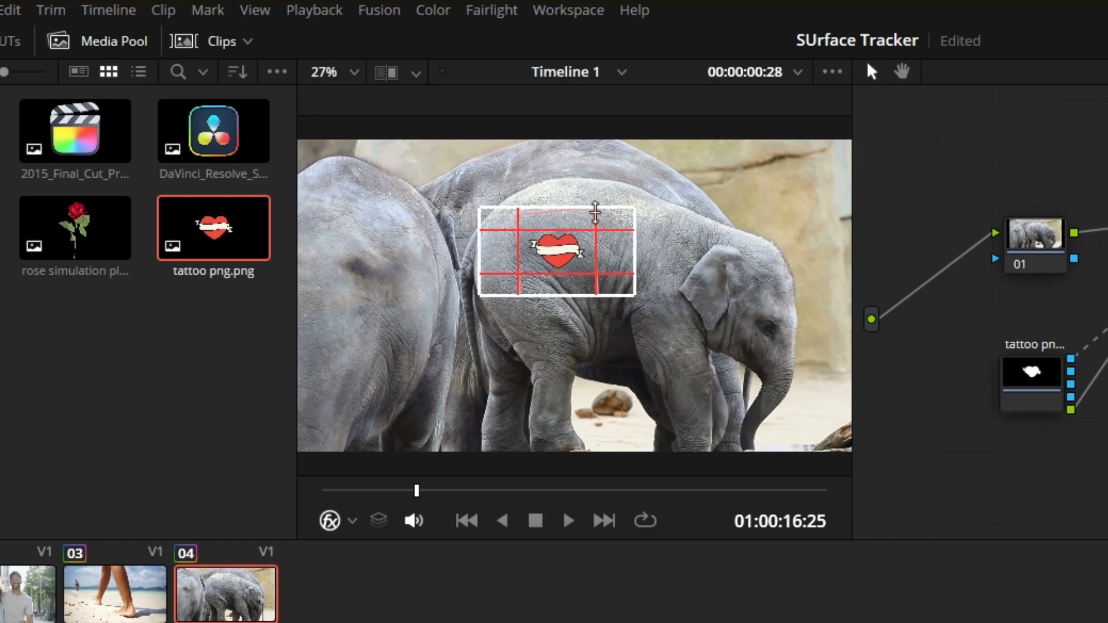
pyautogui.moveTo(588, 232); pyautogui.dragTo(630, 208)
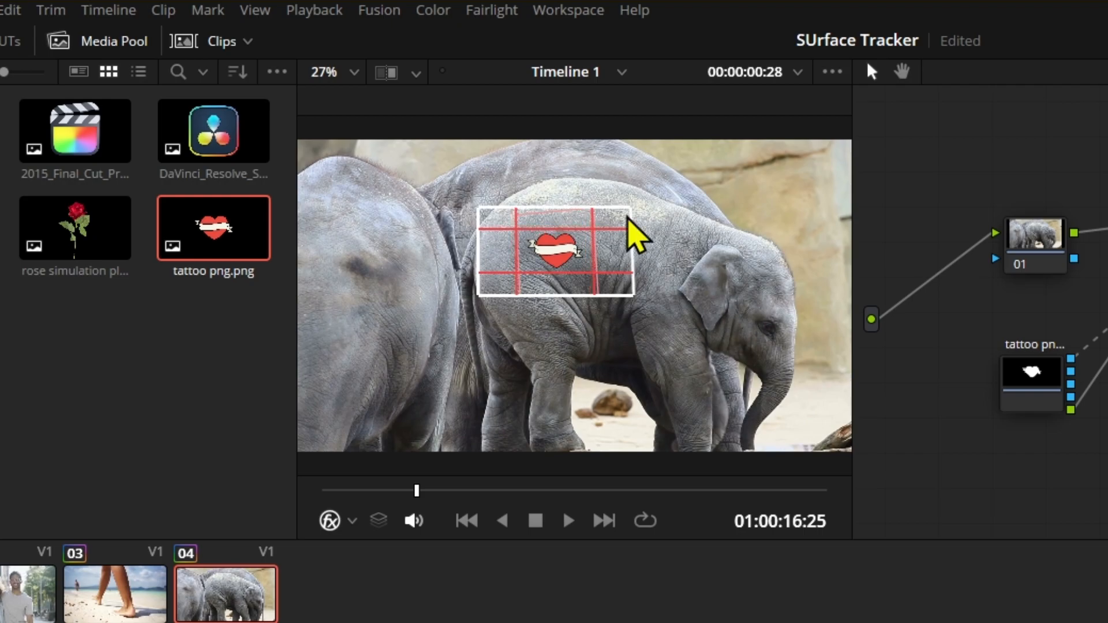
pyautogui.moveTo(553, 214)
pyautogui.mouseDown()
pyautogui.moveTo(554, 175)
pyautogui.moveTo(548, 200)
pyautogui.mouseUp()
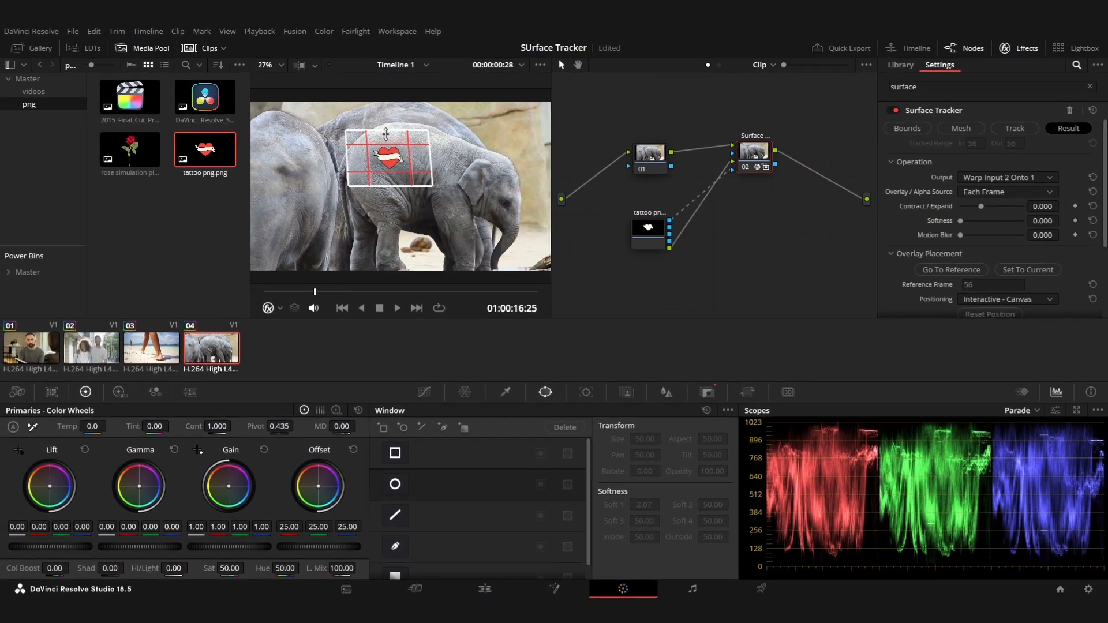
# - Return to the elephant clip's first frame and track the flank mesh forward to the end
pyautogui.click(1015, 129)
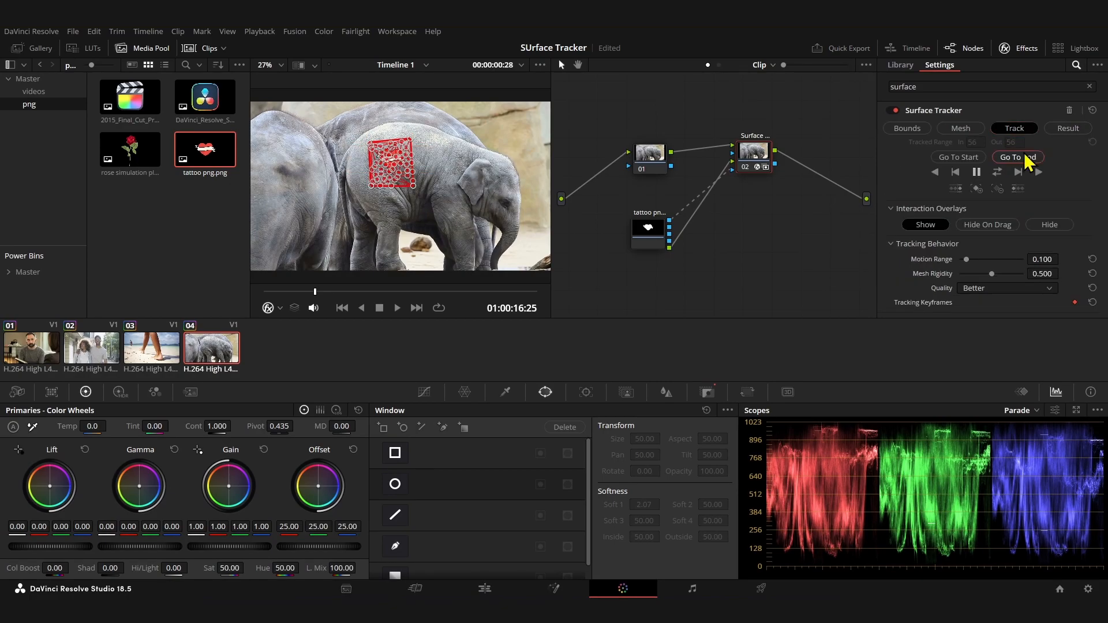
pyautogui.moveTo(287, 290); pyautogui.dragTo(262, 290)
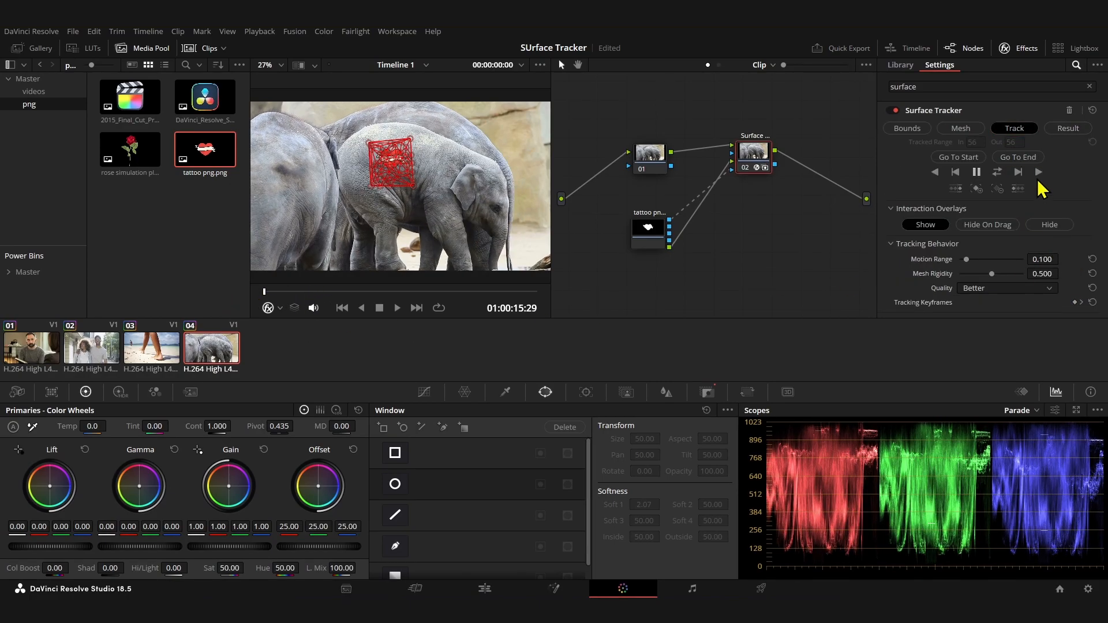
pyautogui.click(1038, 173)
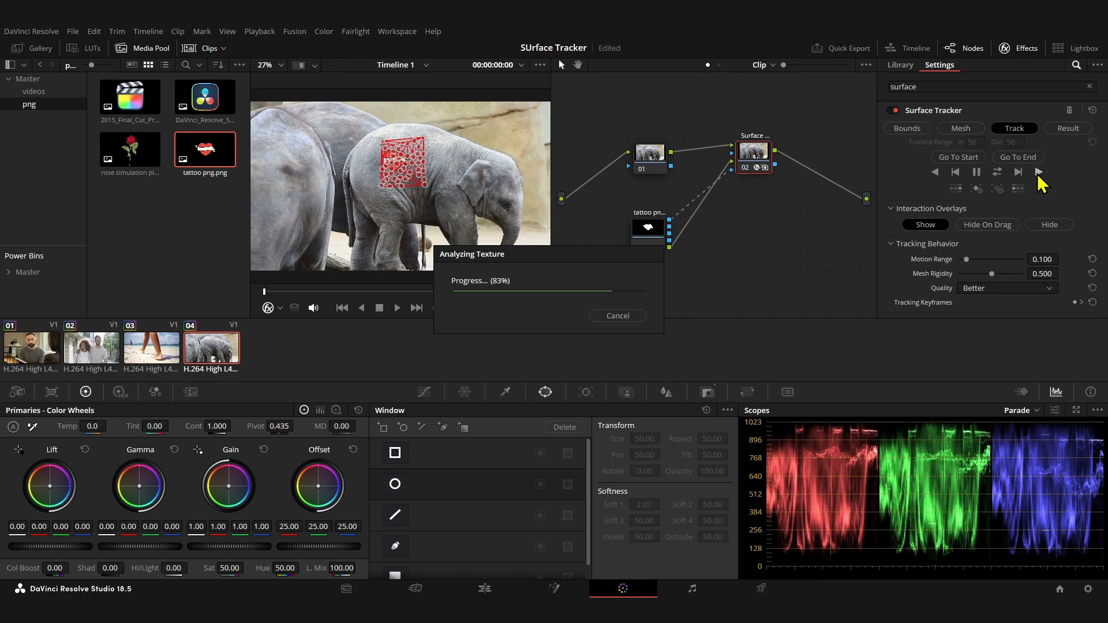
# - Set the composite type of the elephant's tattoo overlay to Softlight
pyautogui.click(1067, 129)
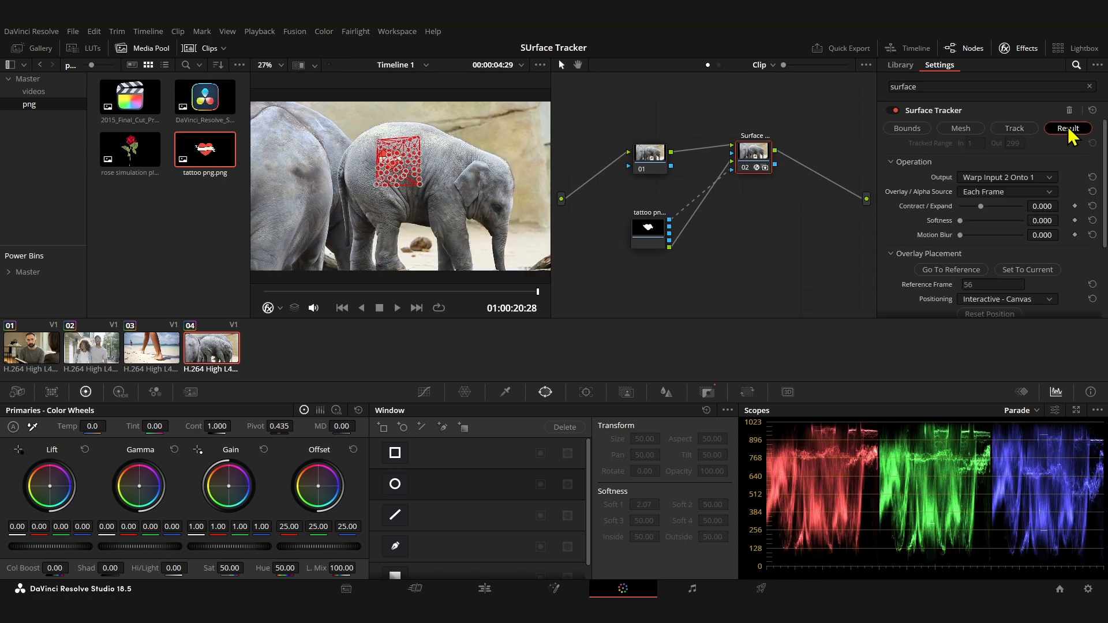
pyautogui.scroll(-4, 1008, 305)
pyautogui.click(989, 291)
pyautogui.click(979, 408)
pyautogui.scroll(4, 984, 168)
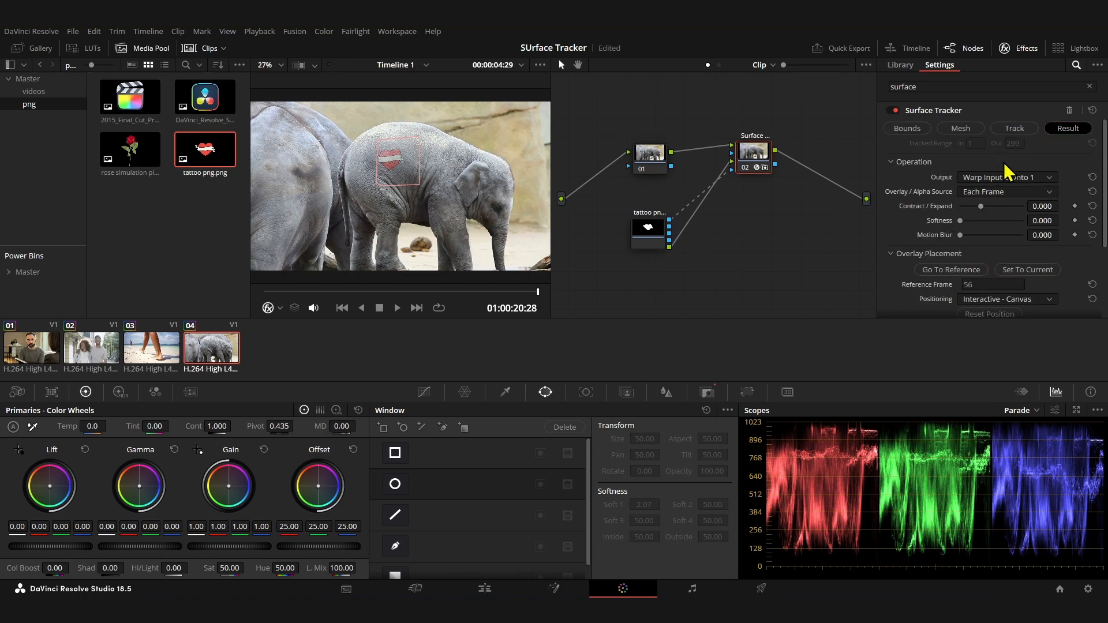
# - Go to the reference frame and enlarge the heart tattoo overlay on the young elephant's flank
pyautogui.click(958, 272)
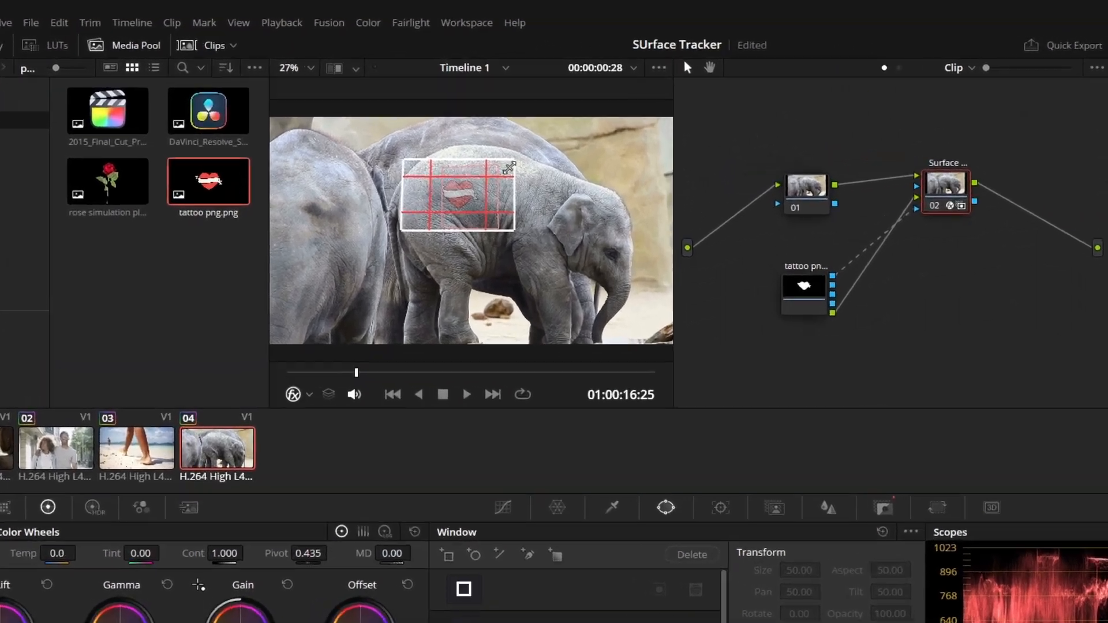
pyautogui.moveTo(428, 140); pyautogui.dragTo(439, 134)
pyautogui.moveTo(606, 226); pyautogui.dragTo(633, 228)
pyautogui.moveTo(651, 298); pyautogui.dragTo(673, 305)
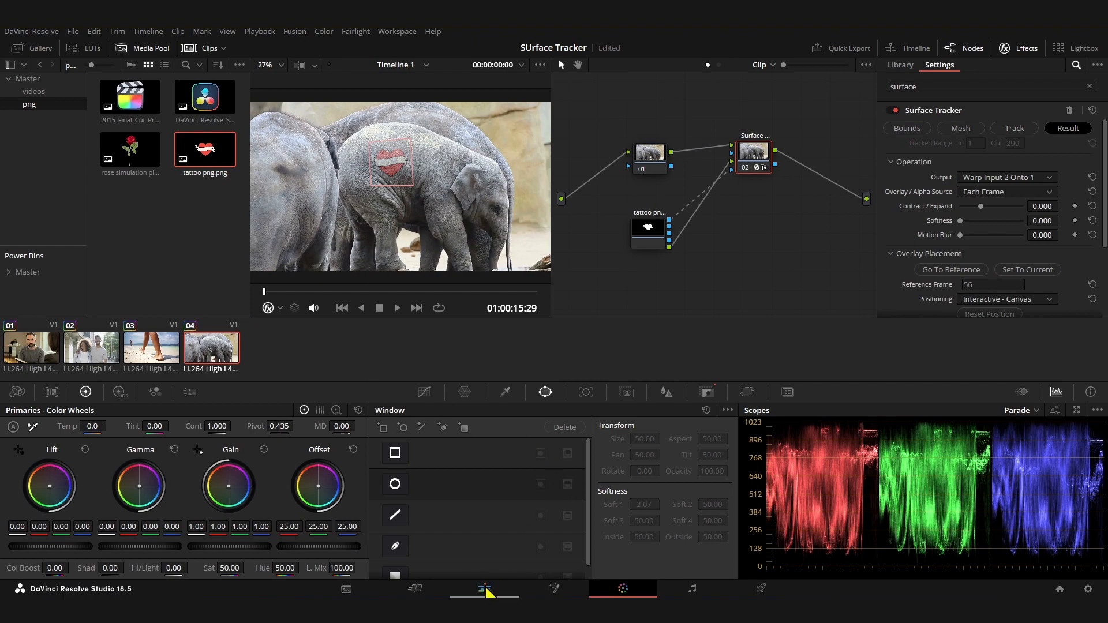
# - Return to the edit timeline and move the playhead to the start of 2.mp4 at 01:00:05:06
pyautogui.click(484, 589)
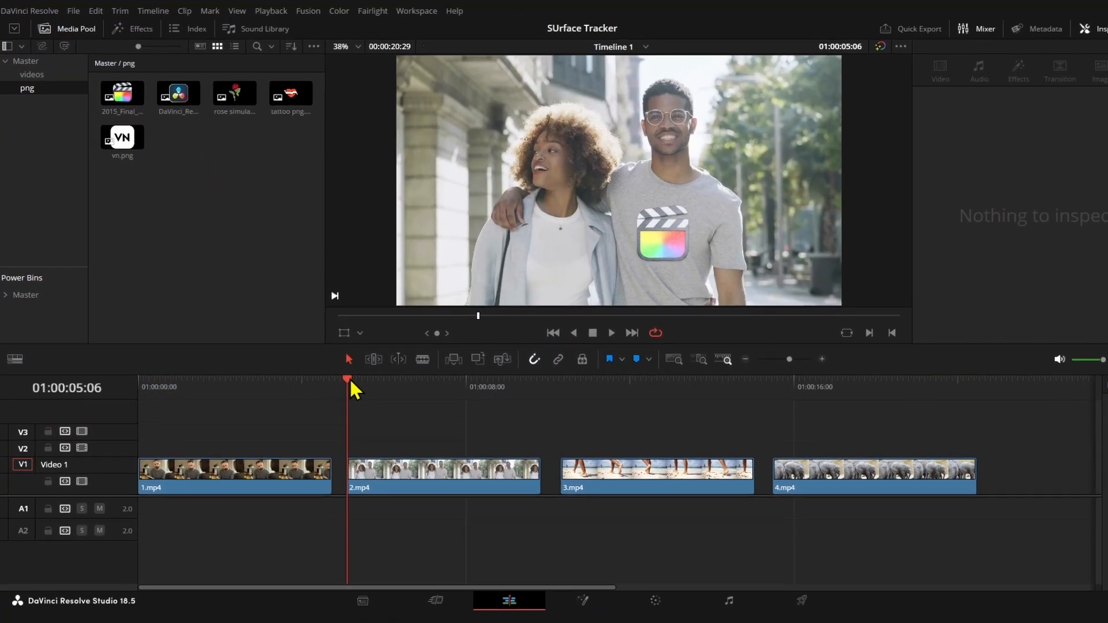
pyautogui.moveTo(333, 380); pyautogui.dragTo(326, 411)
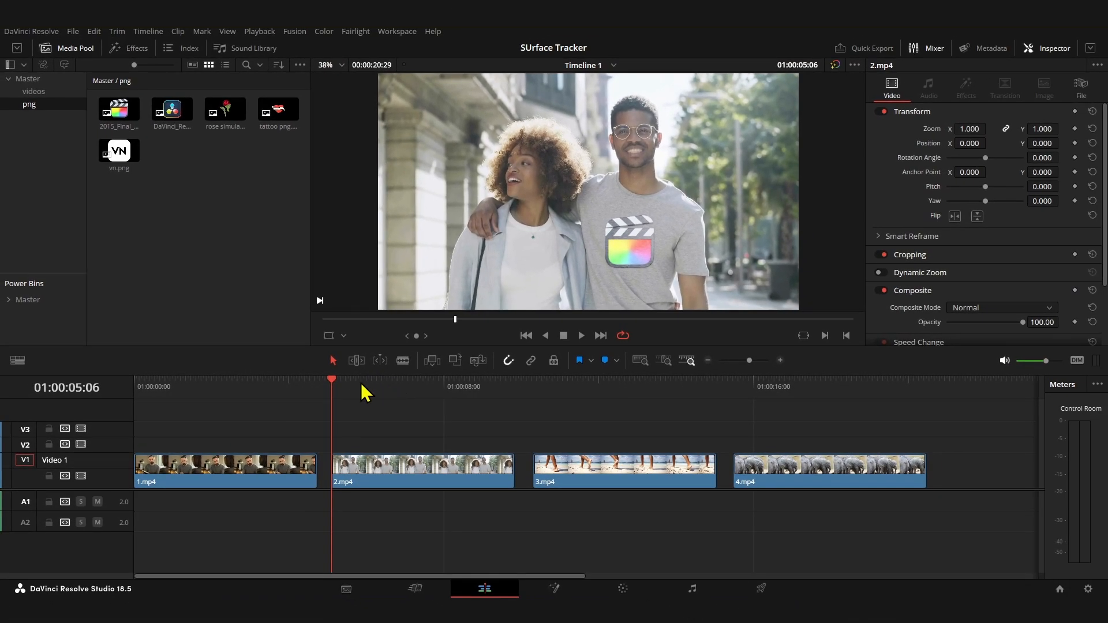
pyautogui.moveTo(455, 391); pyautogui.dragTo(577, 402)
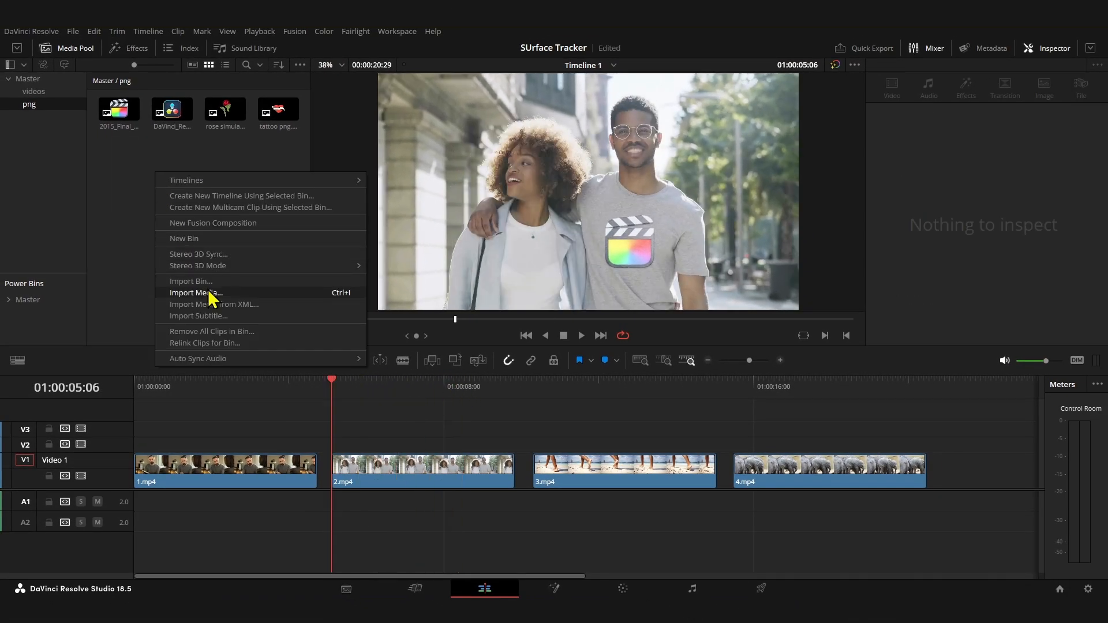
# - Import the vn logo image from the Videos images folder into the png bin
pyautogui.click(208, 294)
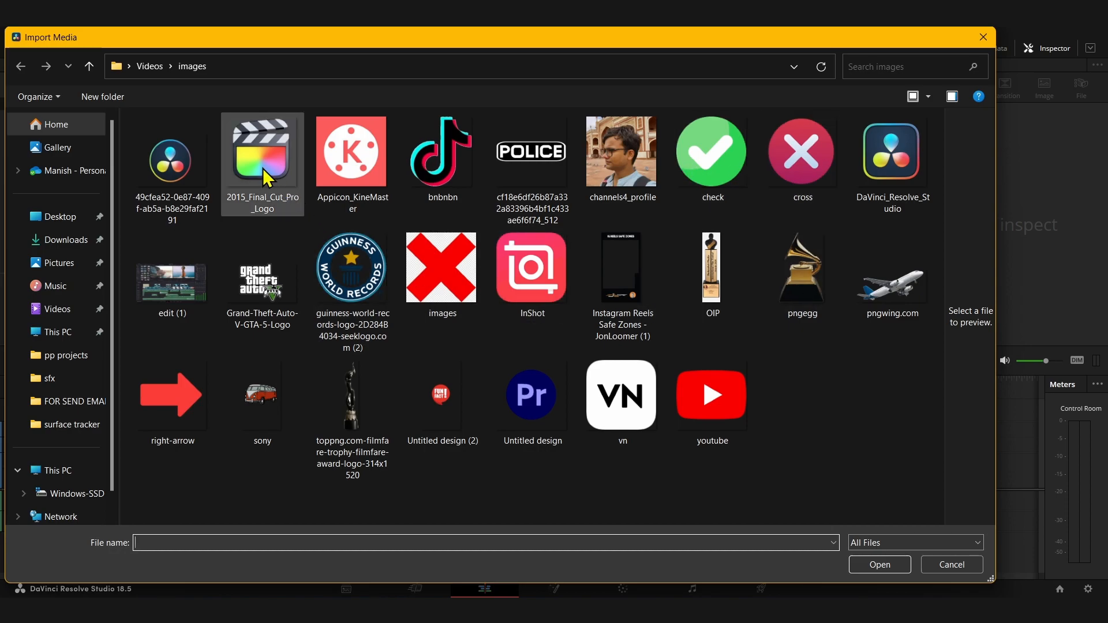
pyautogui.click(598, 384)
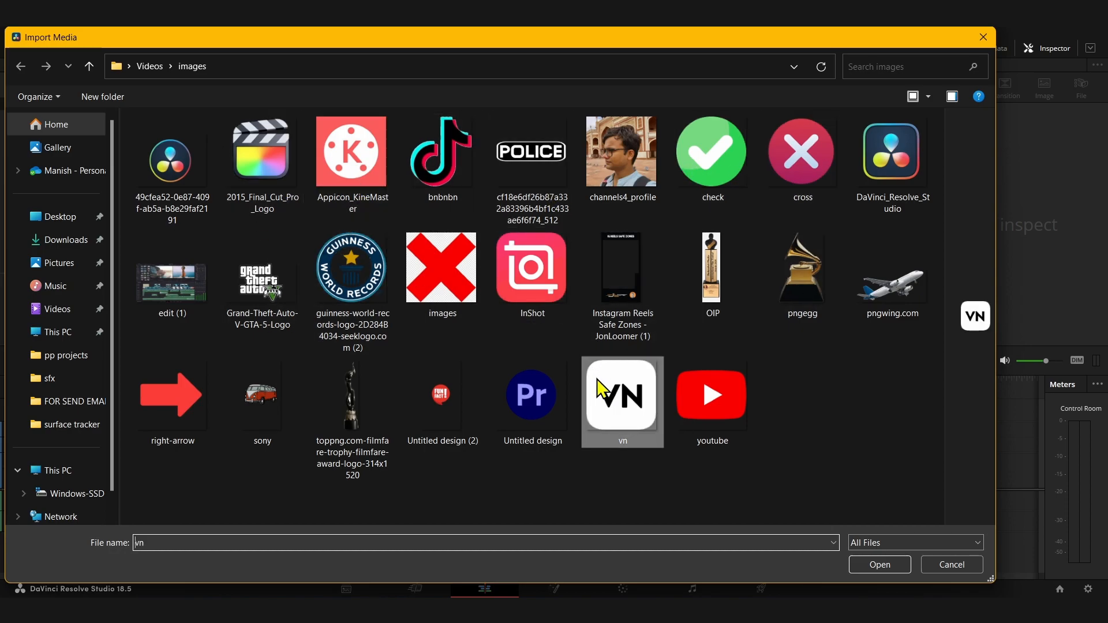
pyautogui.click(888, 572)
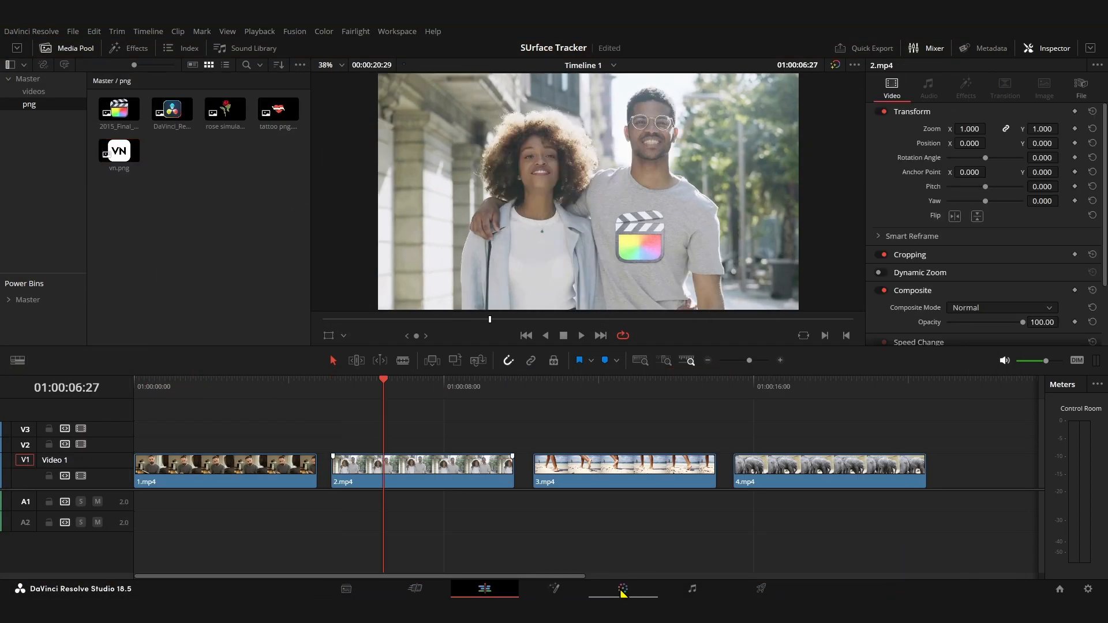
# - Open 2.mp4 for color work, search the effects for "sur", add a second Surface Tracker after node 02, and bring in vn.png
pyautogui.click(620, 589)
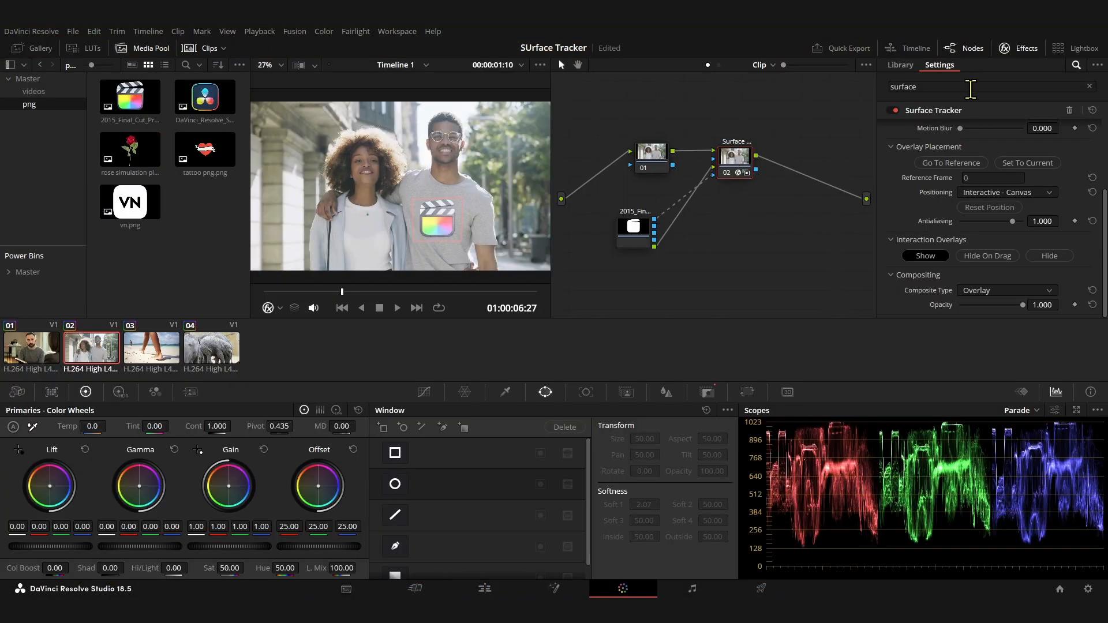
pyautogui.scroll(5, 971, 113)
pyautogui.click(999, 88)
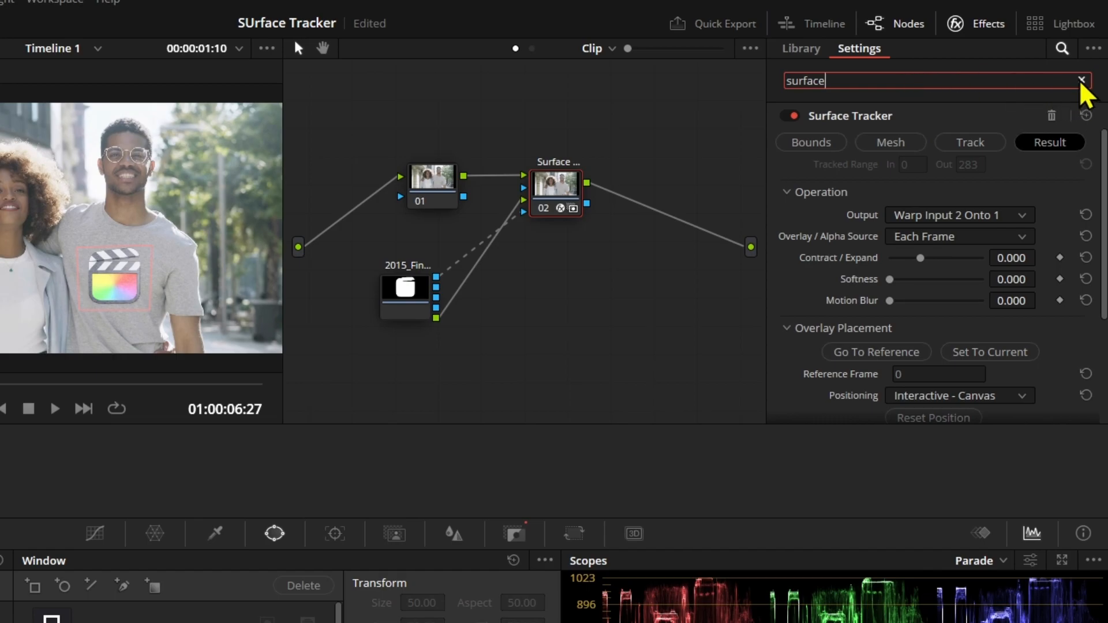
pyautogui.click(1081, 80)
pyautogui.write('sur')
pyautogui.moveTo(866, 148); pyautogui.dragTo(684, 248)
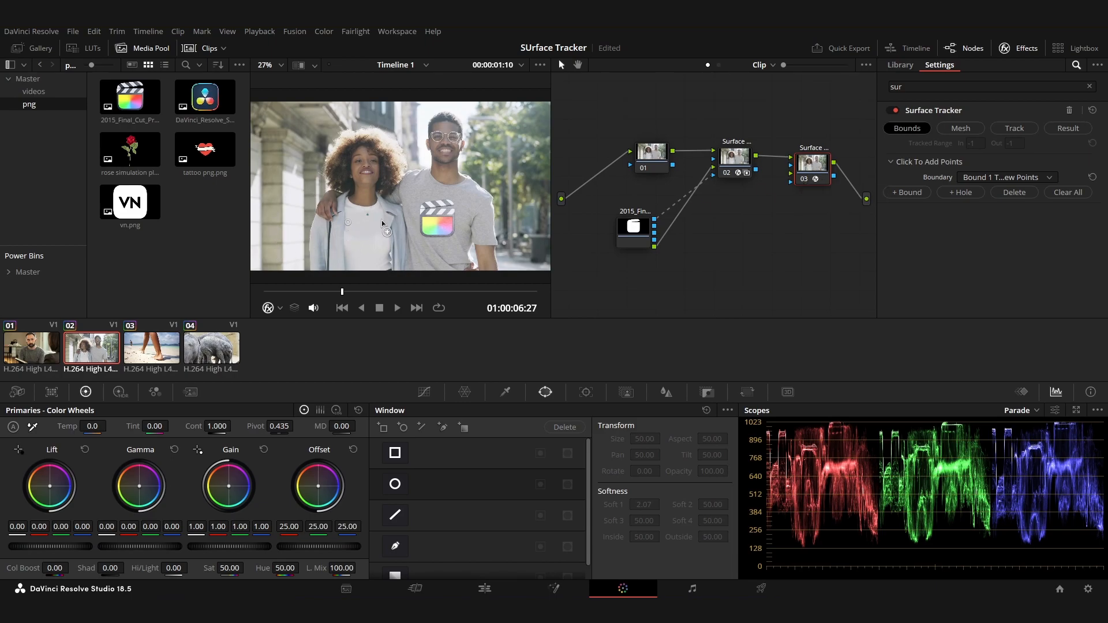
pyautogui.moveTo(129, 202); pyautogui.dragTo(731, 252)
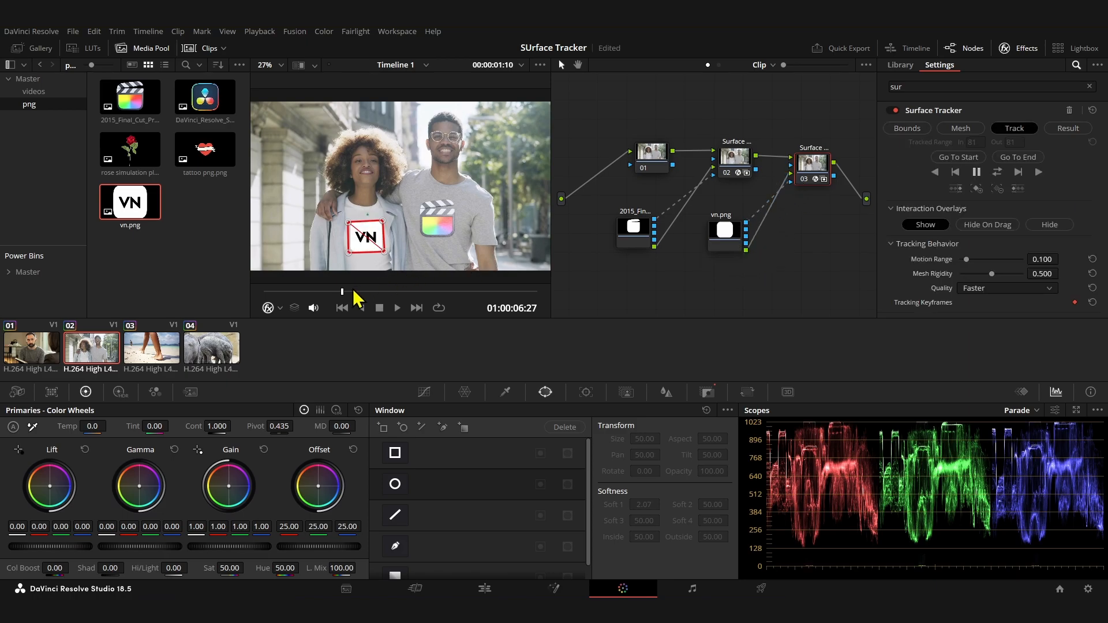
# - Return to the clip's first frame, correct the tracked mesh corners on the woman's shirt, and track forward to the clip's end
pyautogui.click(341, 307)
pyautogui.moveTo(384, 252)
pyautogui.mouseDown()
pyautogui.moveTo(341, 241)
pyautogui.moveTo(374, 254)
pyautogui.mouseUp()
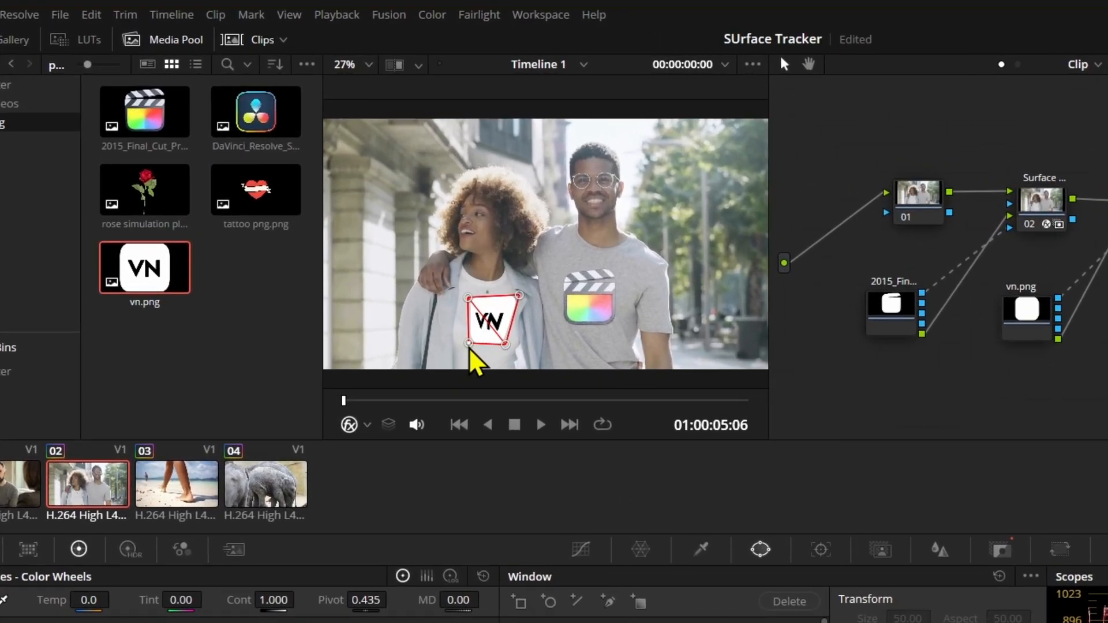
pyautogui.moveTo(469, 347); pyautogui.dragTo(463, 348)
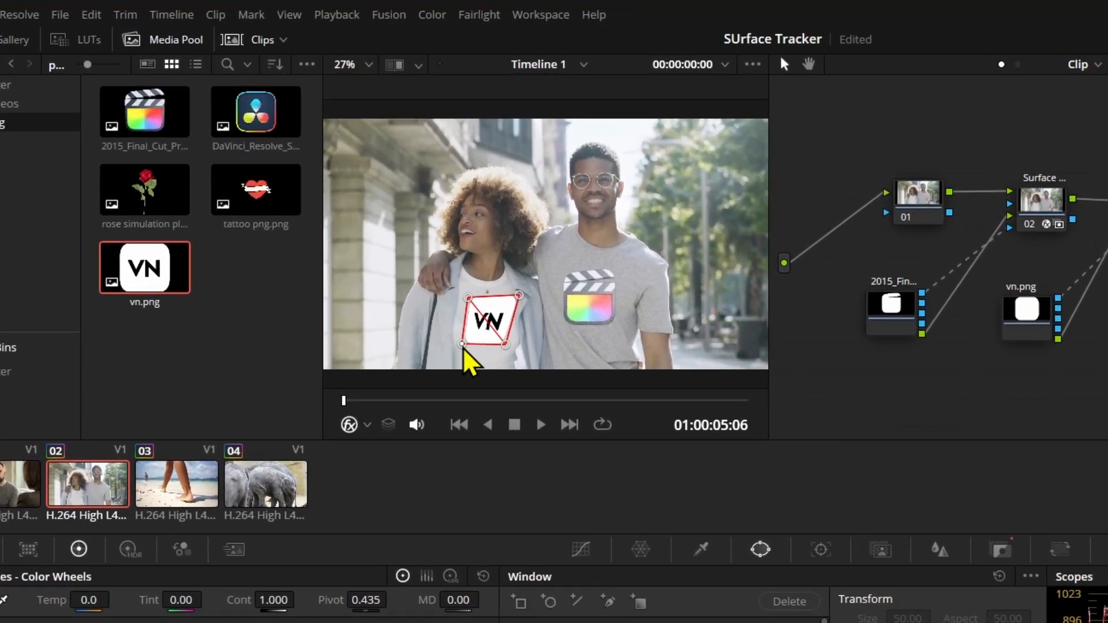
pyautogui.moveTo(469, 298); pyautogui.dragTo(461, 299)
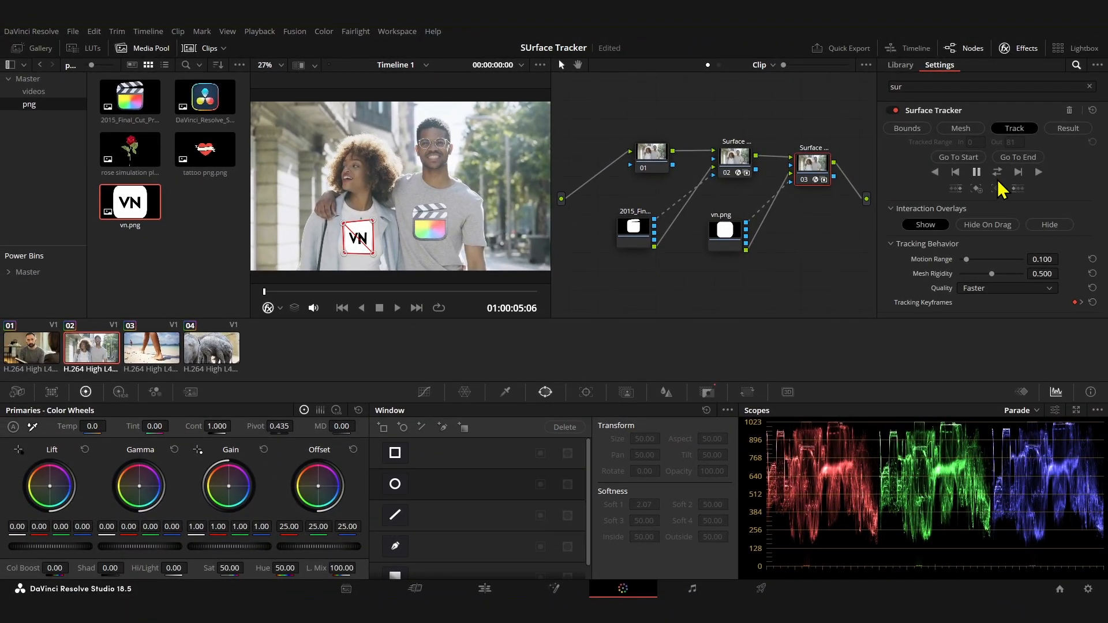
pyautogui.click(1037, 173)
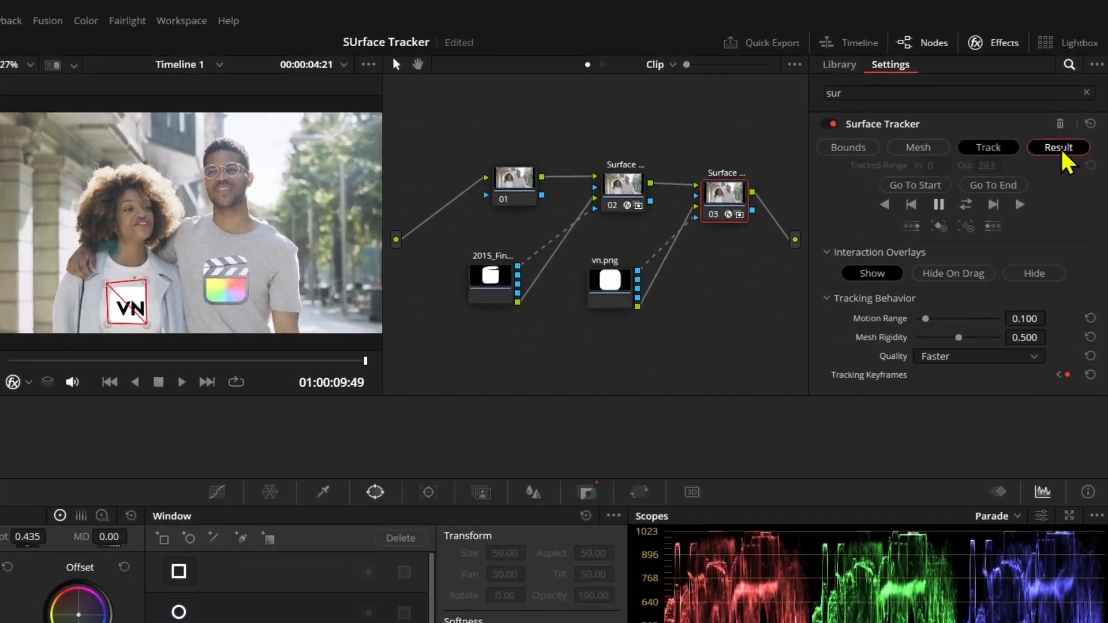
# - Show the tracker's result, go to the reference frame, and pull the VN overlay's corners inward on the woman's shirt
pyautogui.click(1068, 128)
pyautogui.scroll(-3, 981, 222)
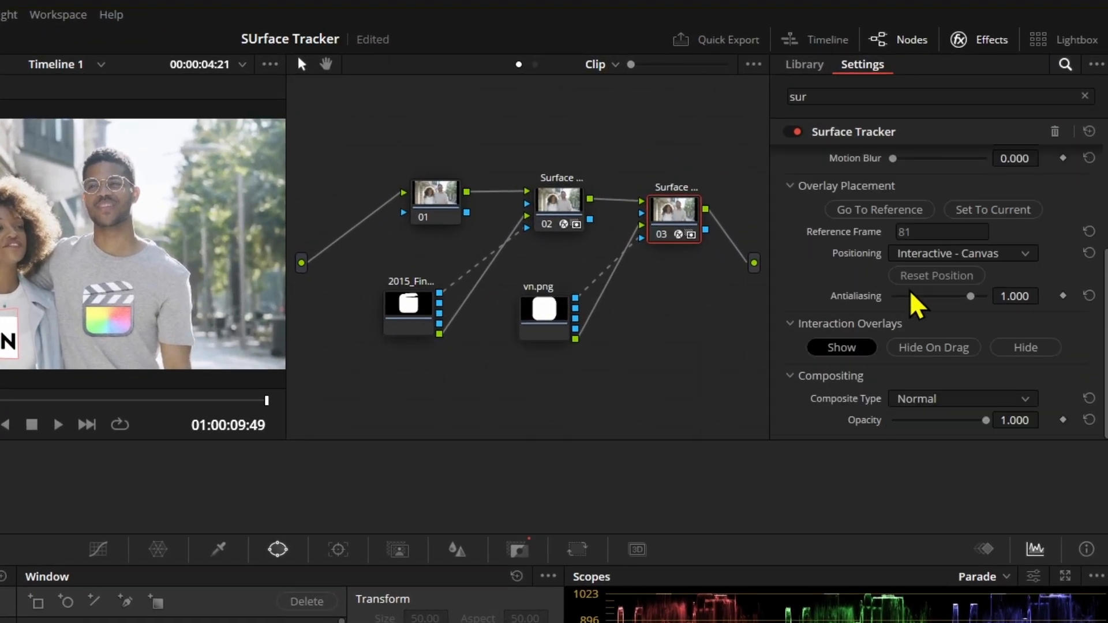
pyautogui.click(910, 211)
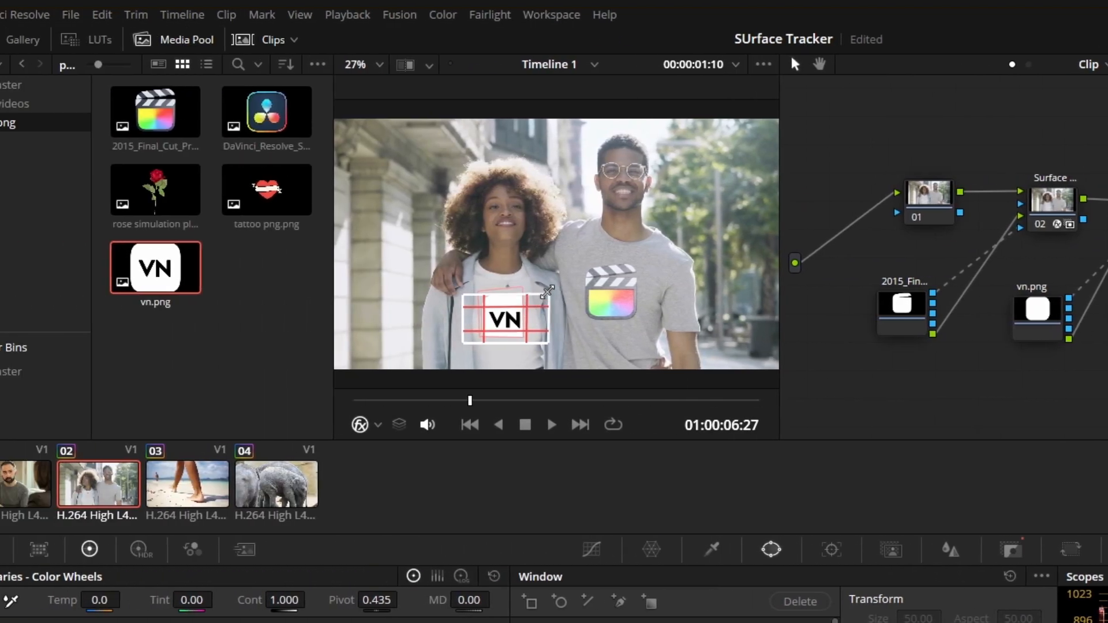
pyautogui.moveTo(547, 292); pyautogui.dragTo(521, 297)
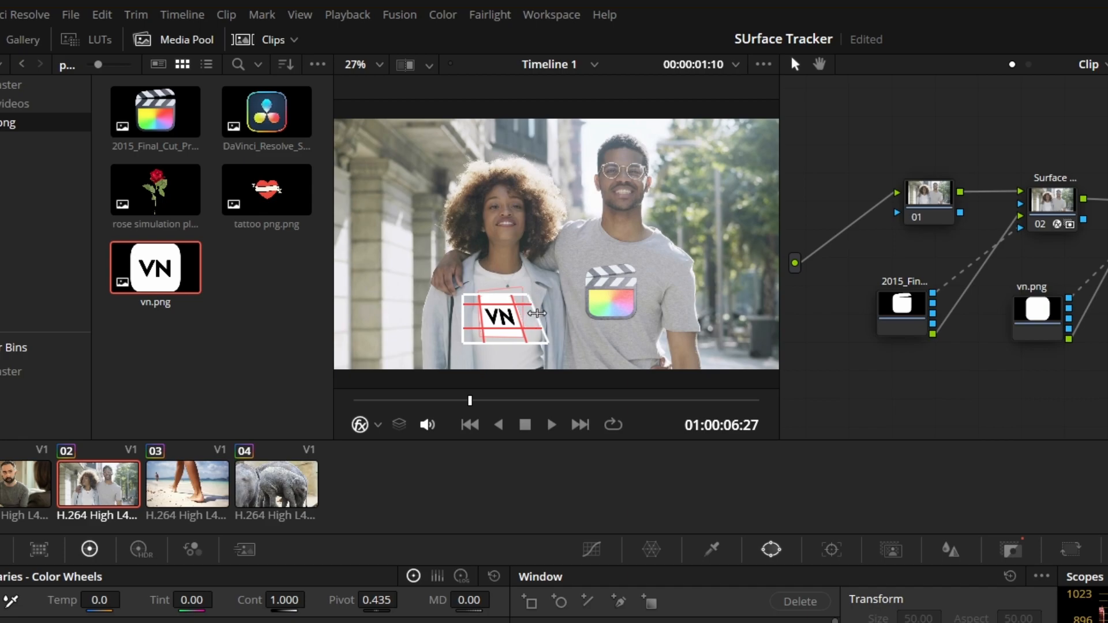
pyautogui.moveTo(540, 336); pyautogui.dragTo(531, 327)
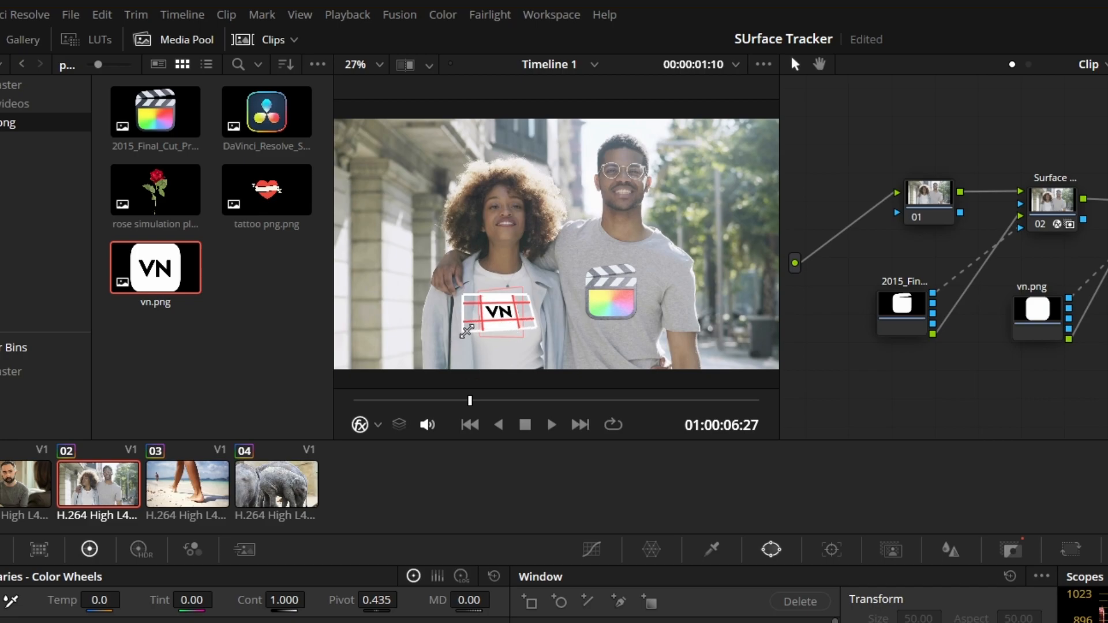
# - Refine the VN overlay's corners and edges up close so the logo sits squarely and follows the shirt's perspective
pyautogui.scroll(5, 491, 342)
pyautogui.scroll(1, 585, 197)
pyautogui.moveTo(636, 275)
pyautogui.mouseDown()
pyautogui.moveTo(626, 274)
pyautogui.moveTo(635, 289)
pyautogui.mouseUp()
pyautogui.moveTo(613, 178); pyautogui.dragTo(642, 154)
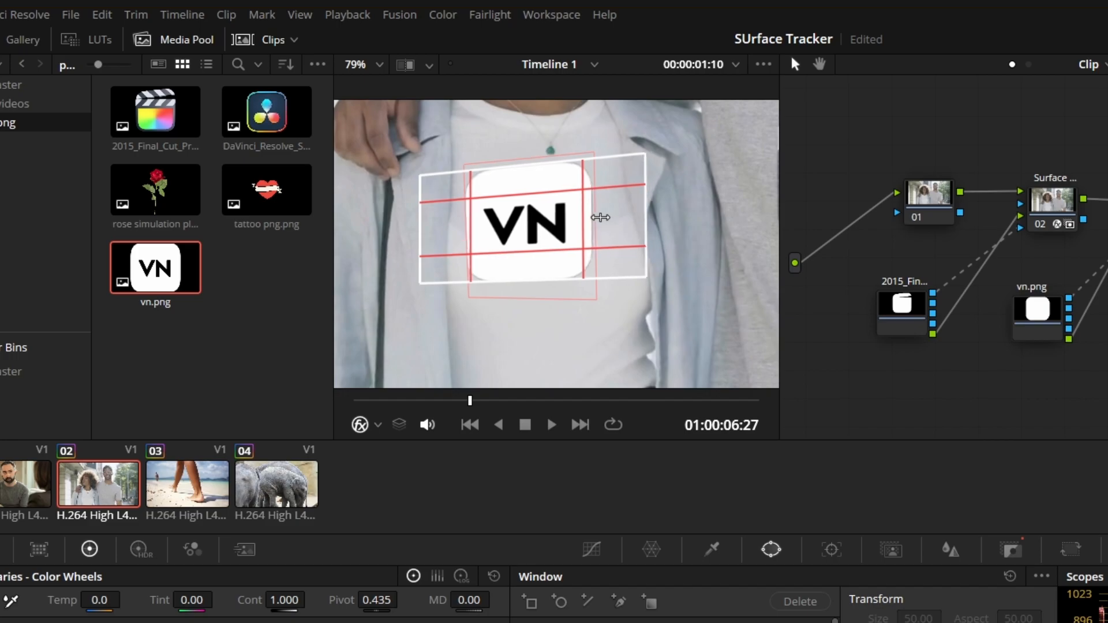
pyautogui.moveTo(416, 228); pyautogui.dragTo(429, 231)
# - Go to 01:00:05:11 near the clip's start and set the VN overlay's composite type to Hard Light
pyautogui.moveTo(470, 401); pyautogui.dragTo(360, 406)
pyautogui.scroll(-4, 555, 267)
pyautogui.click(1004, 293)
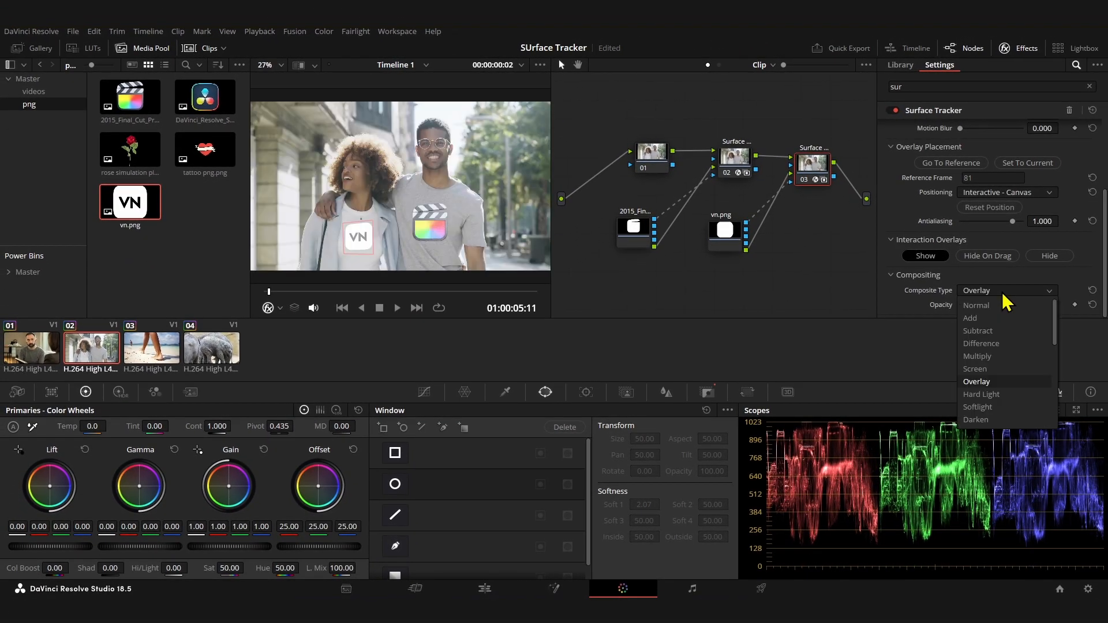
pyautogui.click(989, 394)
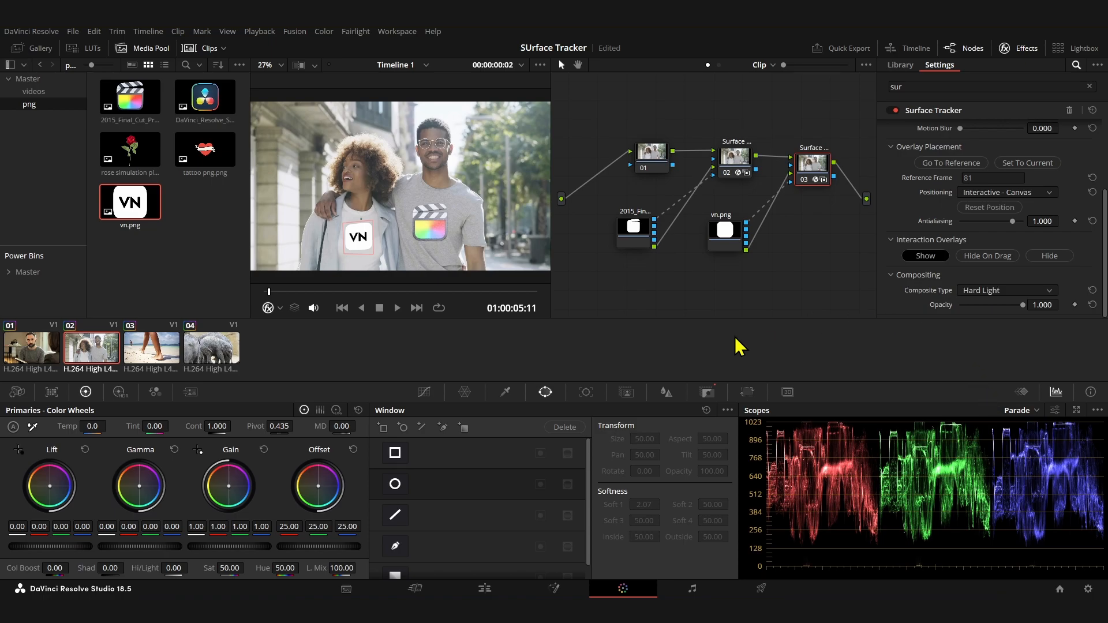
# - Return to the edit timeline and move the playhead to the start of 2.mp4 to review both tracked logos
pyautogui.click(484, 589)
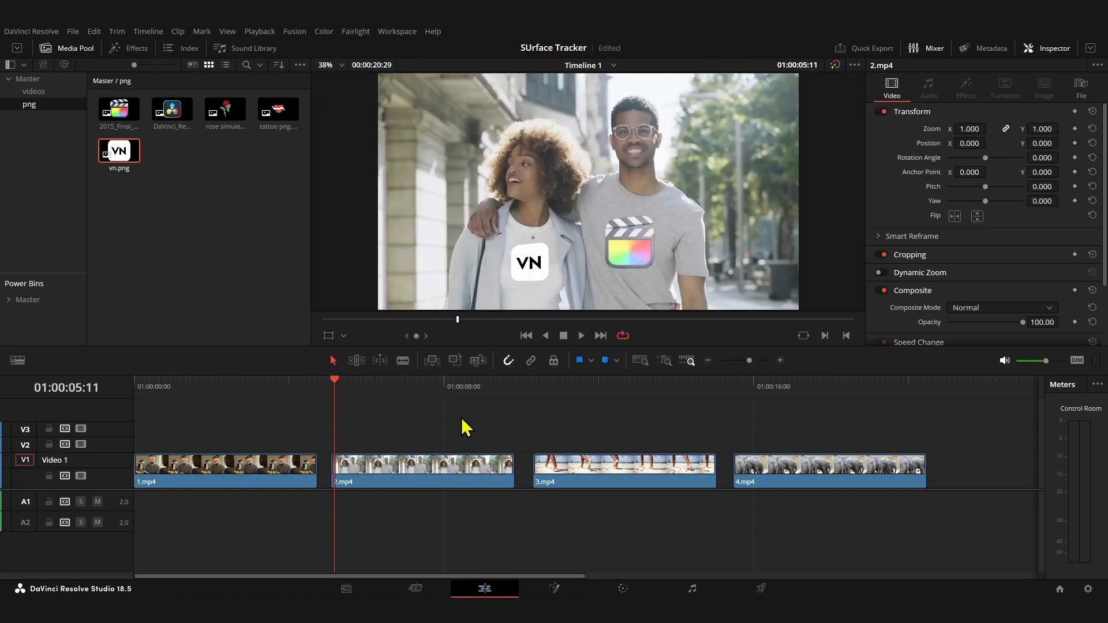
pyautogui.moveTo(336, 396); pyautogui.dragTo(332, 388)
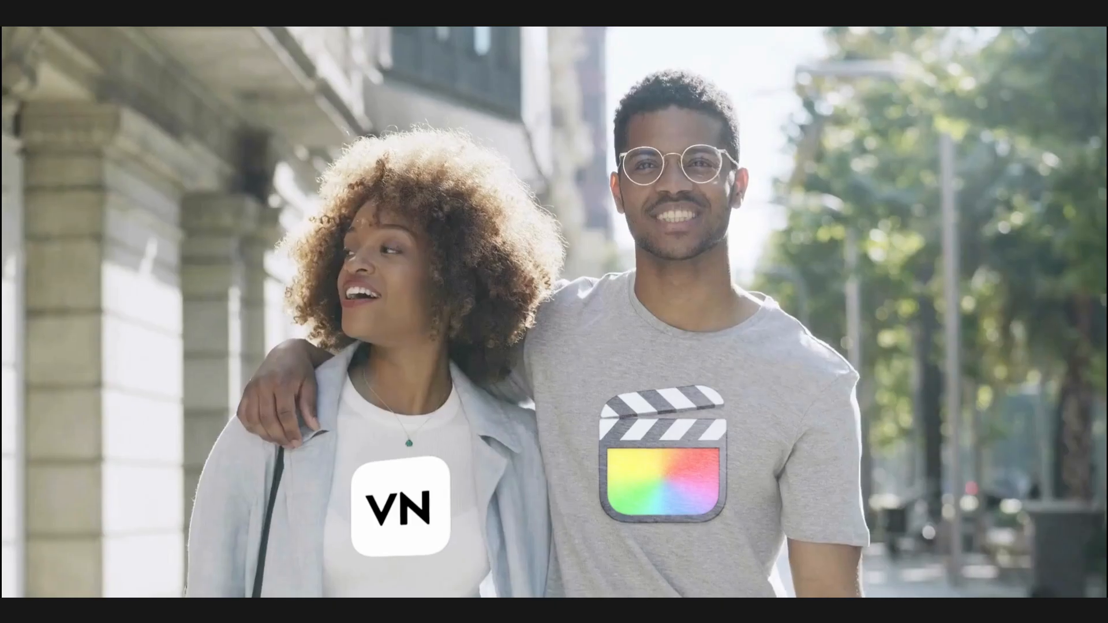